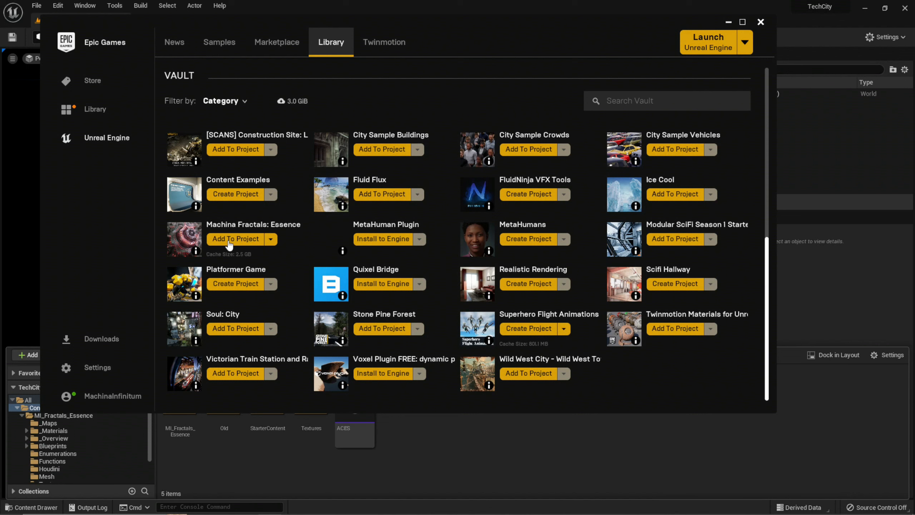
Switch from the Epic Games Launcher to the Unreal Editor and create a new level from the Empty Level template
{"action": "left_click", "coordinate": [727, 22]}
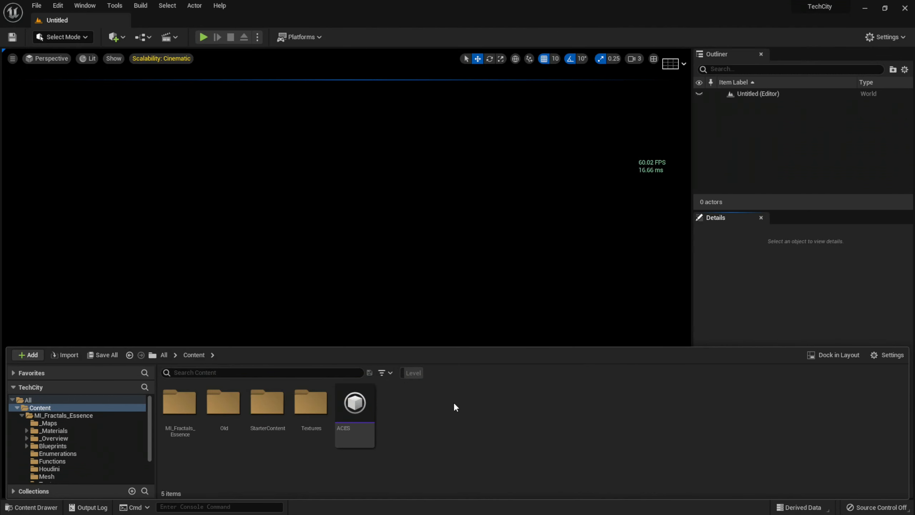
{"action": "left_click", "coordinate": [37, 6]}
{"action": "left_click", "coordinate": [54, 29]}
{"action": "left_click", "coordinate": [514, 205]}
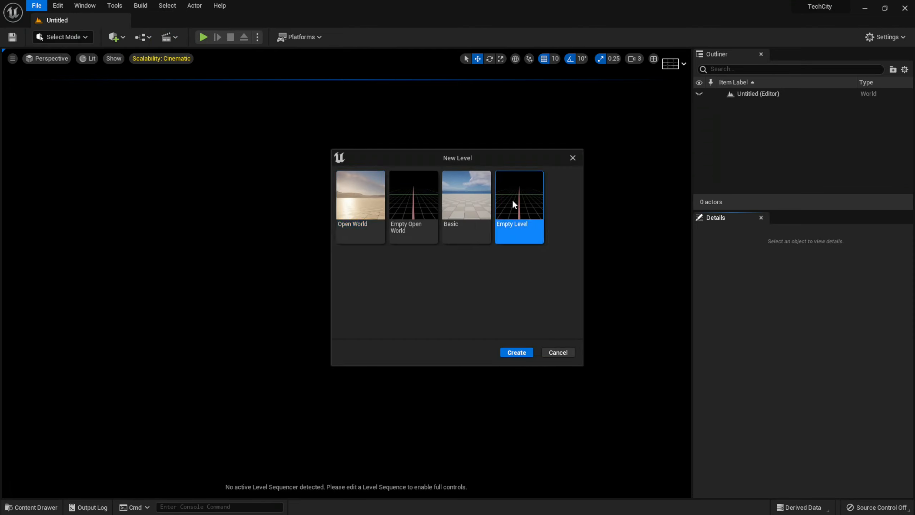
{"action": "left_click", "coordinate": [516, 352]}
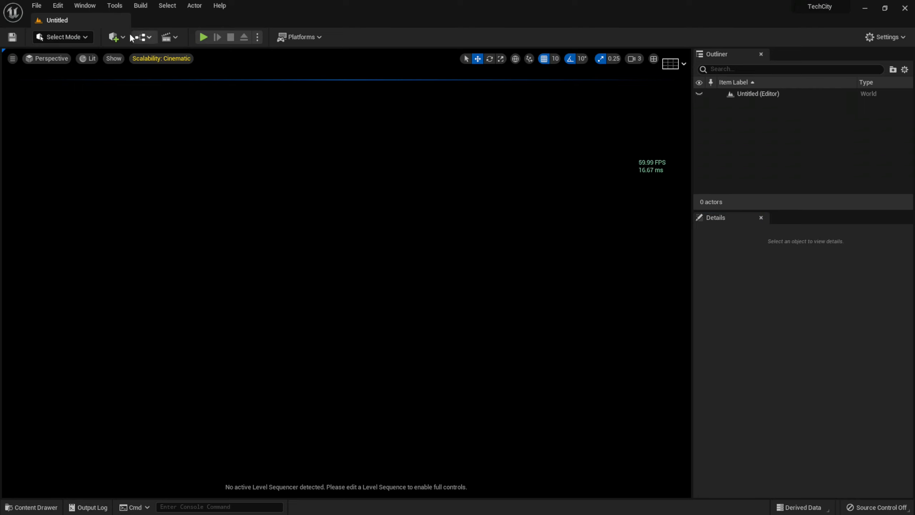
Add a sky light, Atmospheric Light 0, a sky atmosphere and height fog with the Env. Light Mixer
{"action": "left_click", "coordinate": [86, 9]}
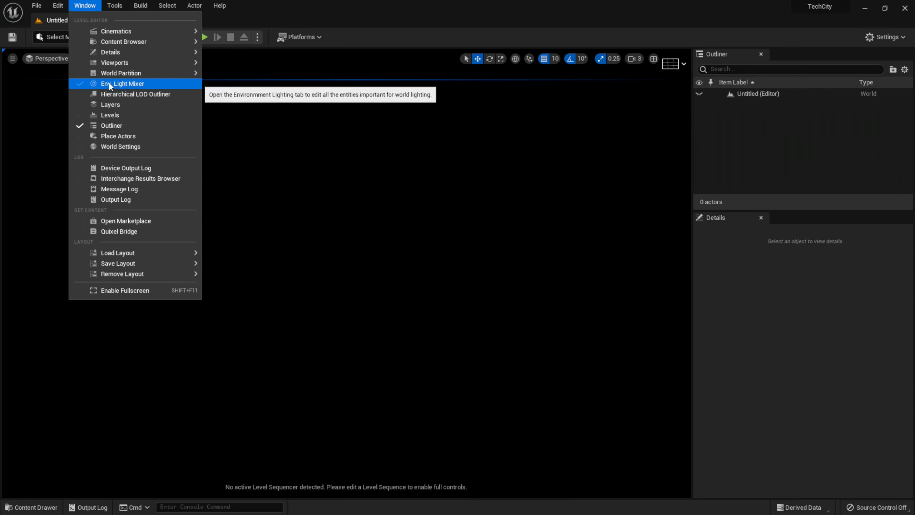
{"action": "left_click", "coordinate": [144, 84]}
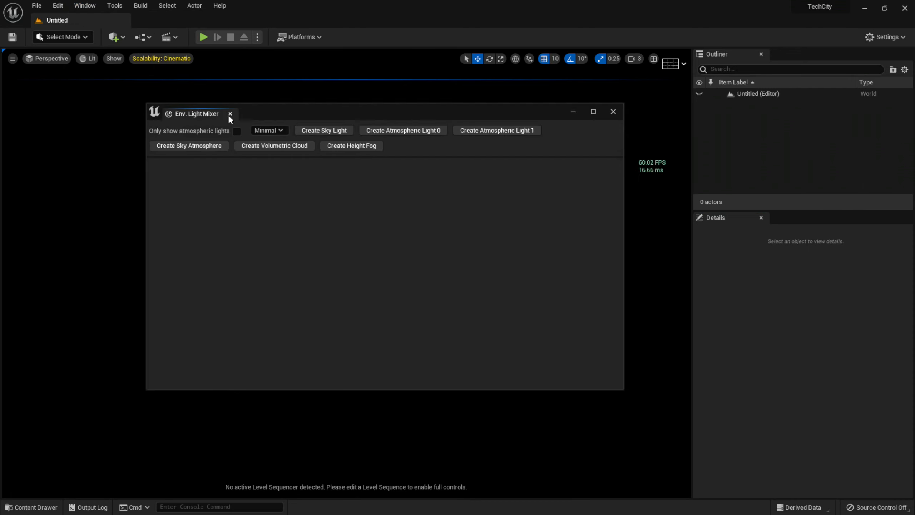
{"action": "left_click", "coordinate": [318, 133]}
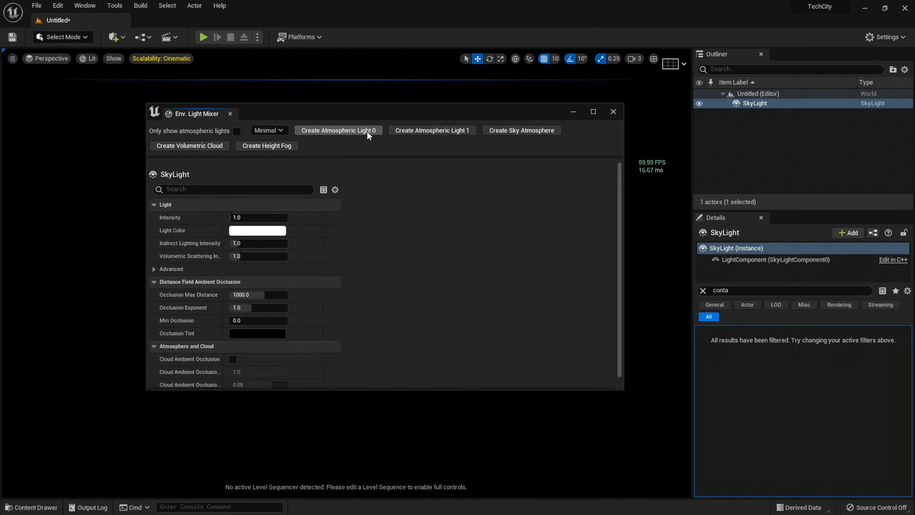
{"action": "left_click", "coordinate": [366, 130]}
{"action": "left_click", "coordinate": [419, 131]}
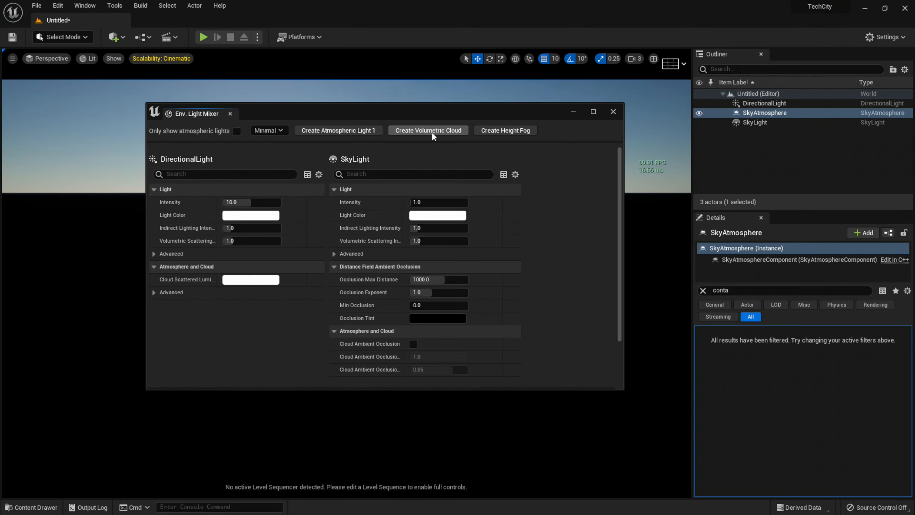
{"action": "left_click", "coordinate": [492, 130]}
{"action": "left_click", "coordinate": [613, 112]}
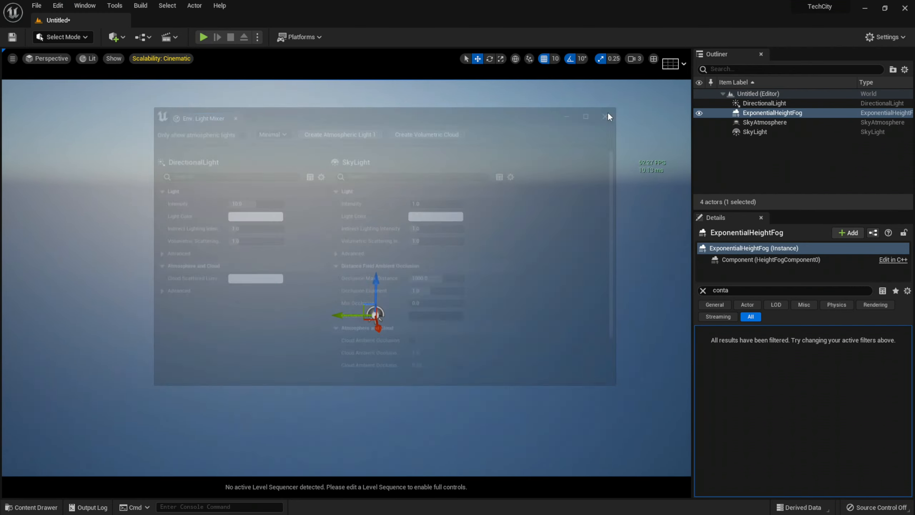
Rotate the directional light interactively to change the sun's direction over the empty scene
{"action": "right_click_drag", "start_coordinate": [346, 277], "coordinate": [111, 220]}
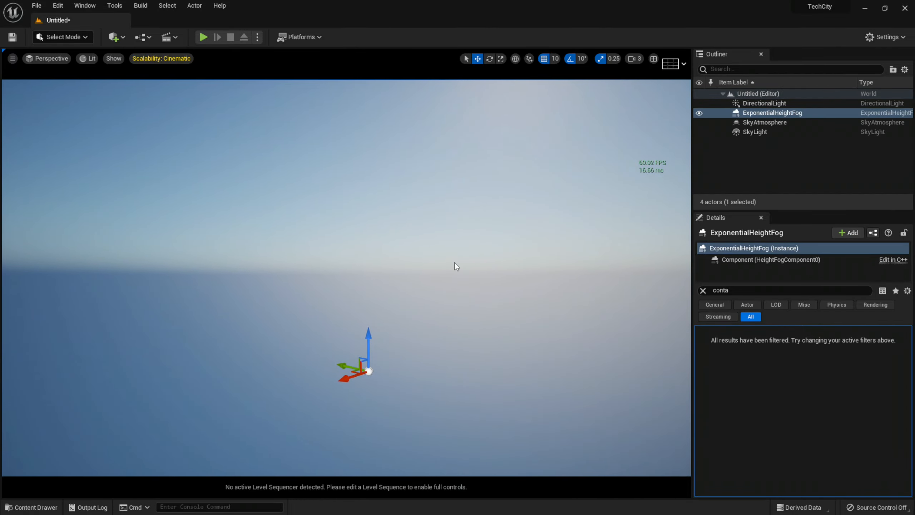
{"action": "key", "text": "ctrl+l"}
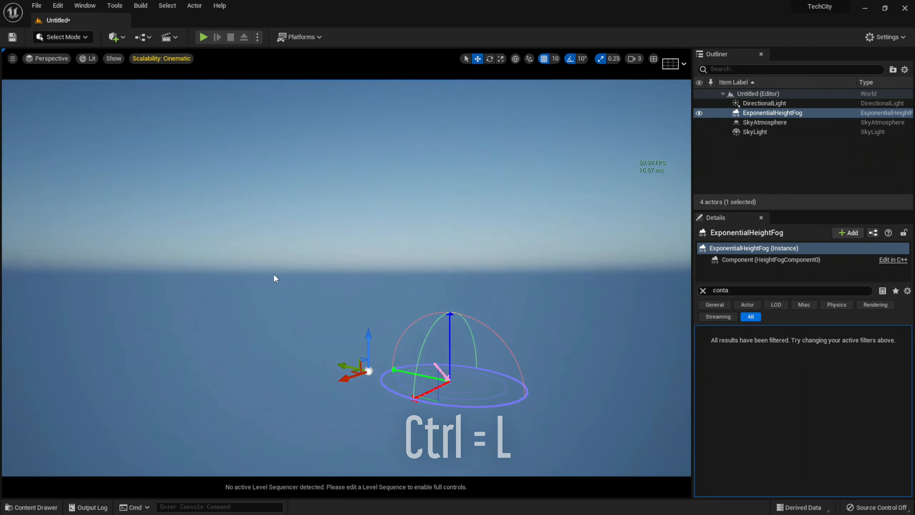
{"action": "key", "text": "ctrl+l"}
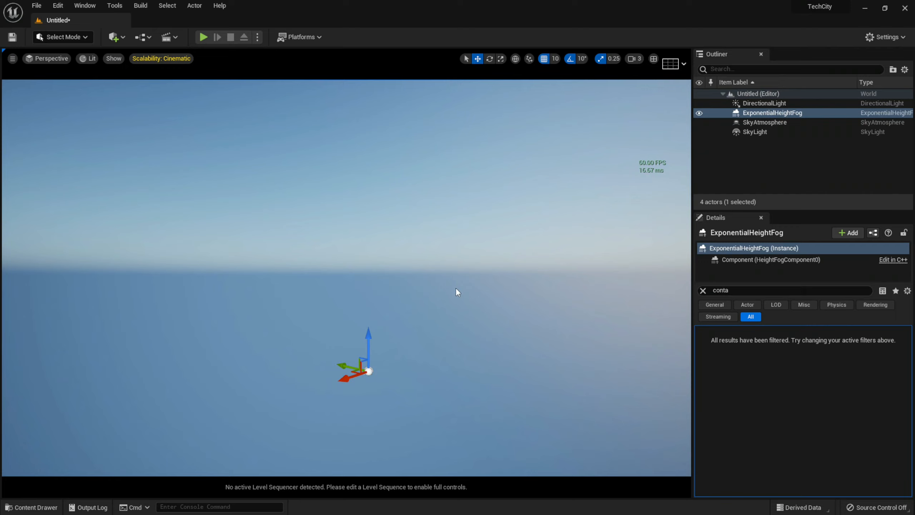
Place the BP_MixPinskiLite2 blueprint from the MI_Fractals_Essence Blueprints folder in the level
{"action": "right_click_drag", "start_coordinate": [455, 288], "coordinate": [461, 366]}
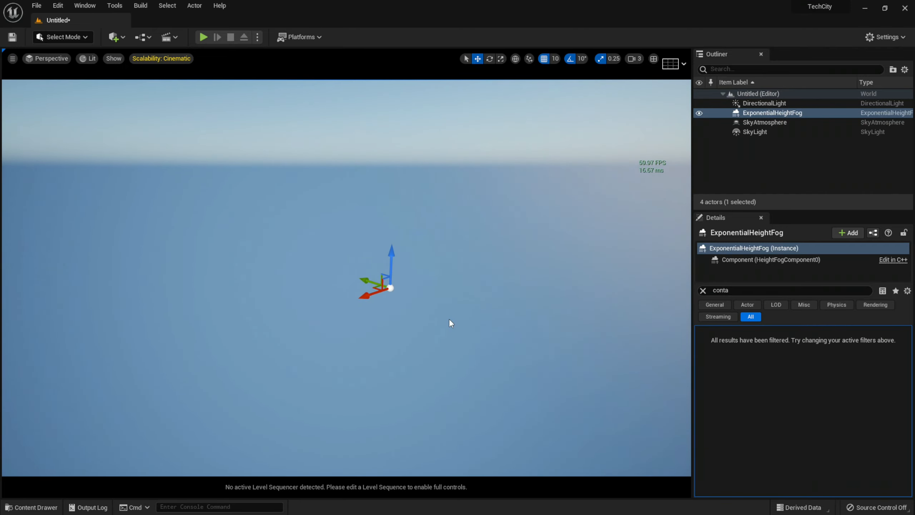
{"action": "key", "text": "ctrl+space"}
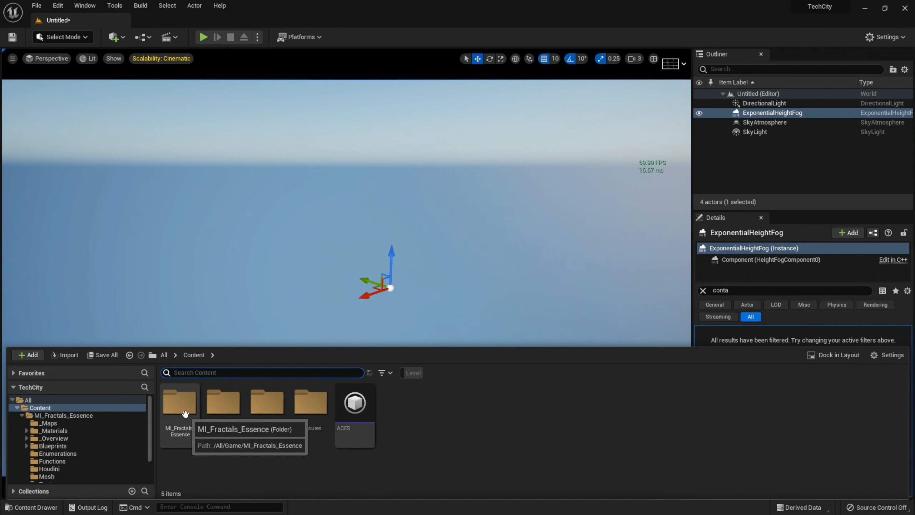
{"action": "double_click", "coordinate": [186, 413]}
{"action": "double_click", "coordinate": [322, 413]}
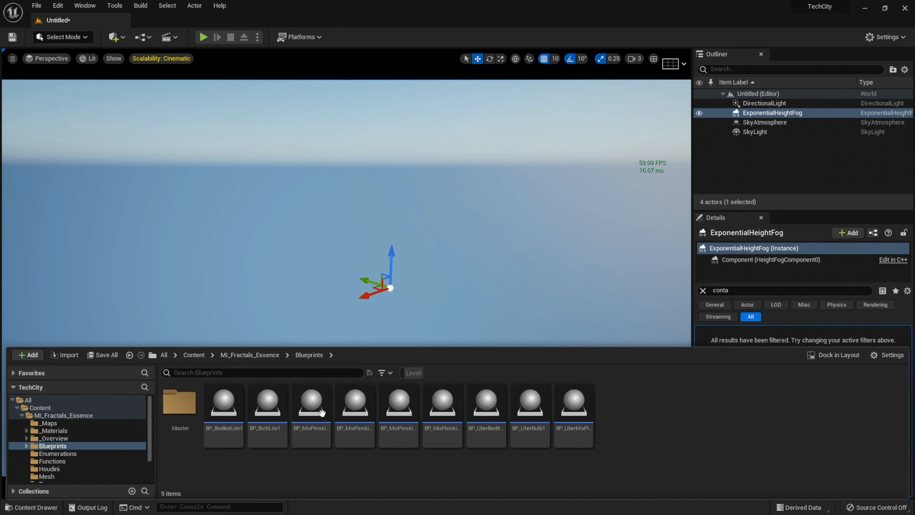
{"action": "left_click_drag", "start_coordinate": [358, 415], "coordinate": [402, 299]}
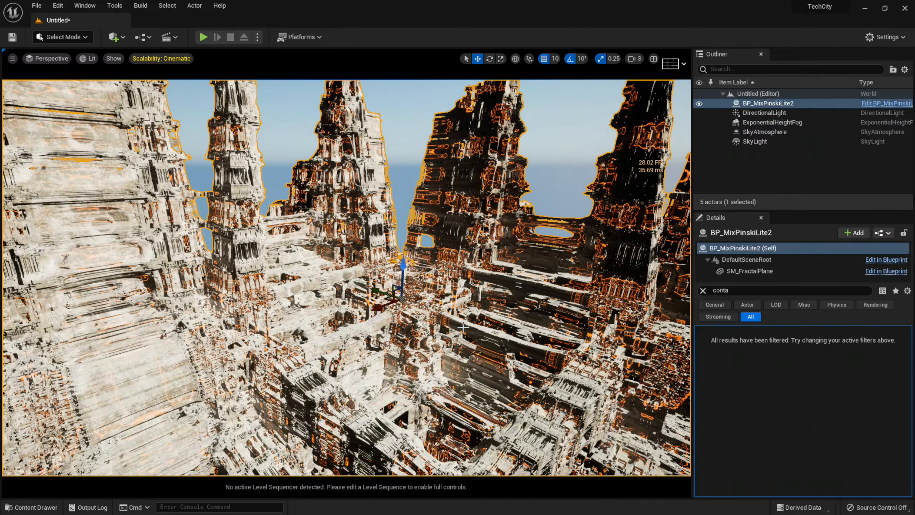
Set the directional light's Contact Shadow Length to 0.5
{"action": "key", "text": "s"}
{"action": "mouse_move", "coordinate": [467, 324]}
{"action": "right_mouse_down"}
{"action": "mouse_move", "coordinate": [469, 348]}
{"action": "mouse_move", "coordinate": [454, 342]}
{"action": "mouse_move", "coordinate": [462, 334]}
{"action": "right_mouse_up"}
{"action": "key", "text": "w"}
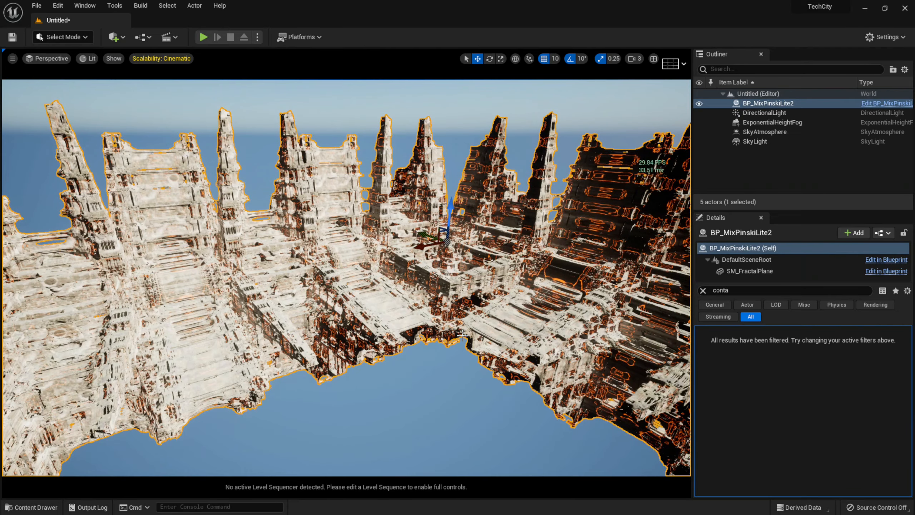
{"action": "key", "text": "s"}
{"action": "right_click_drag", "start_coordinate": [463, 335], "coordinate": [457, 307]}
{"action": "key", "text": "s"}
{"action": "key", "text": "w"}
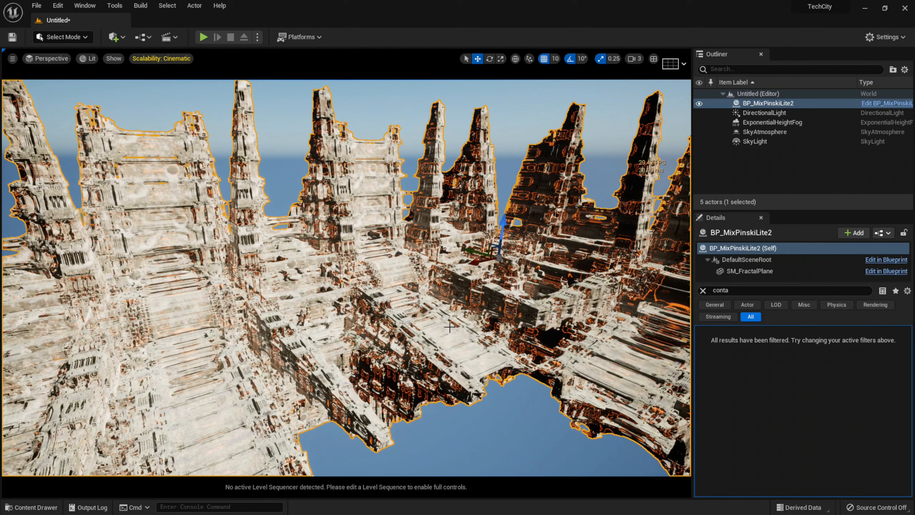
{"action": "left_click", "coordinate": [748, 112]}
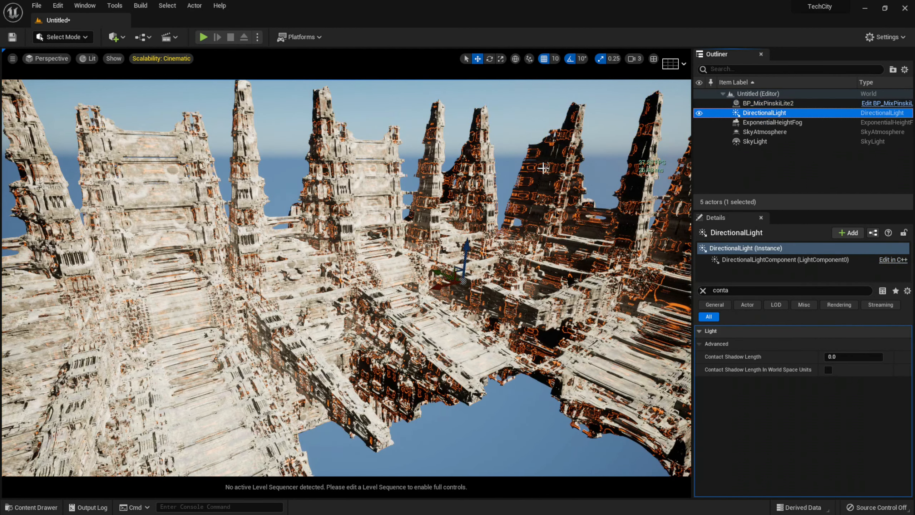
{"action": "right_click_drag", "start_coordinate": [548, 309], "coordinate": [548, 309]}
{"action": "key", "text": "d"}
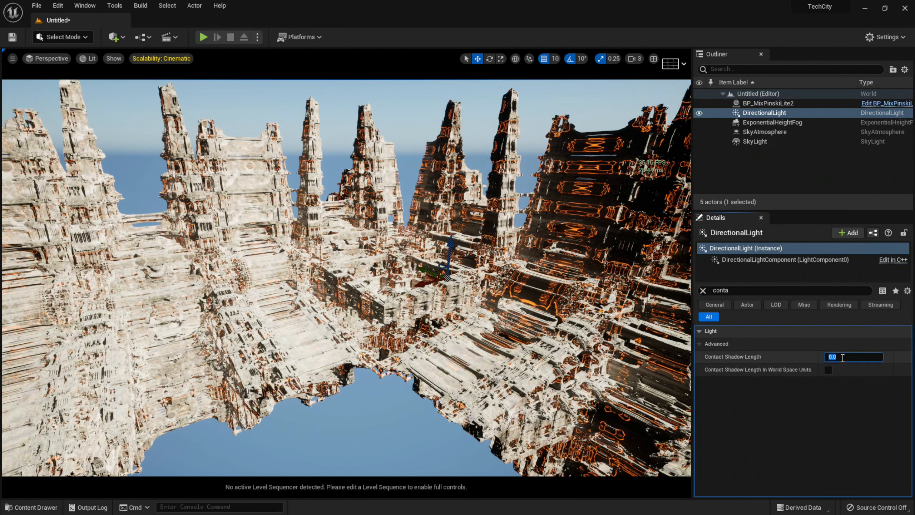
{"action": "type", "text": "5"}
{"action": "key", "text": "Return"}
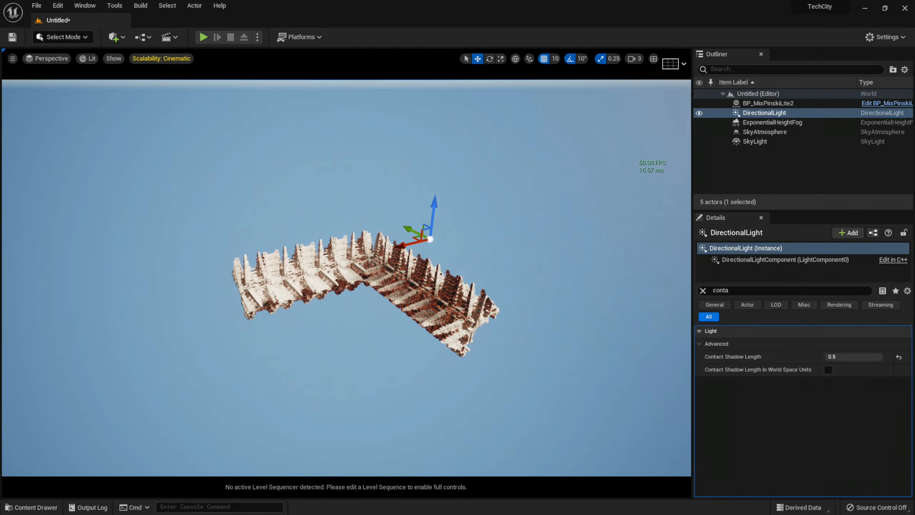
Clear the property filter and scale the BP_MixPinskiLite2 fractal uniformly to 50
{"action": "left_click", "coordinate": [352, 265]}
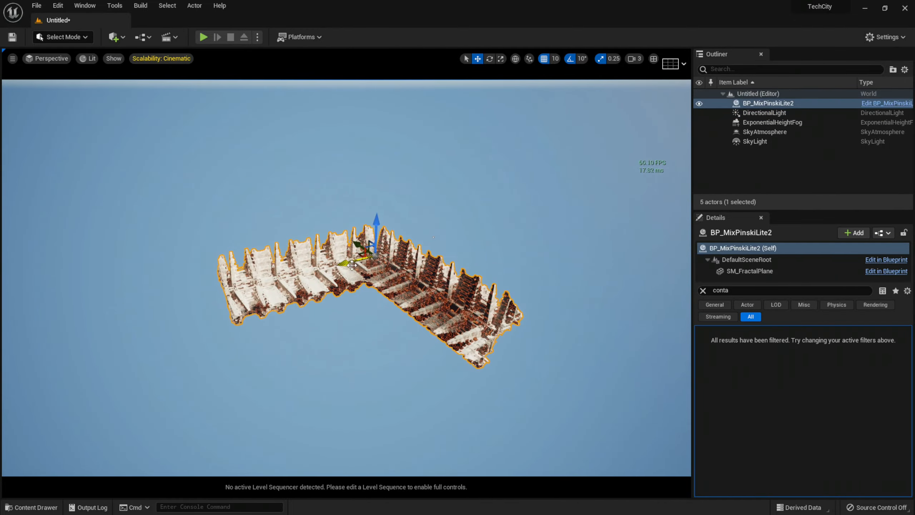
{"action": "left_click", "coordinate": [703, 291]}
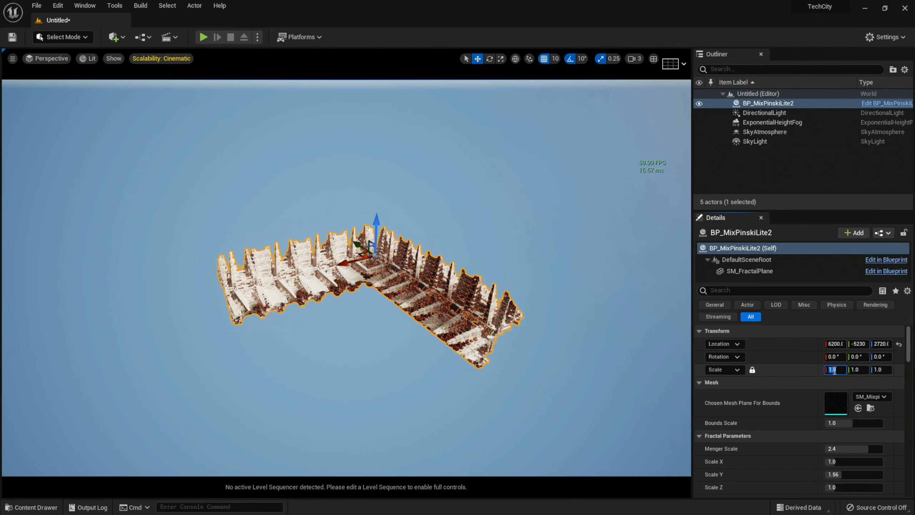
{"action": "key", "text": "Return"}
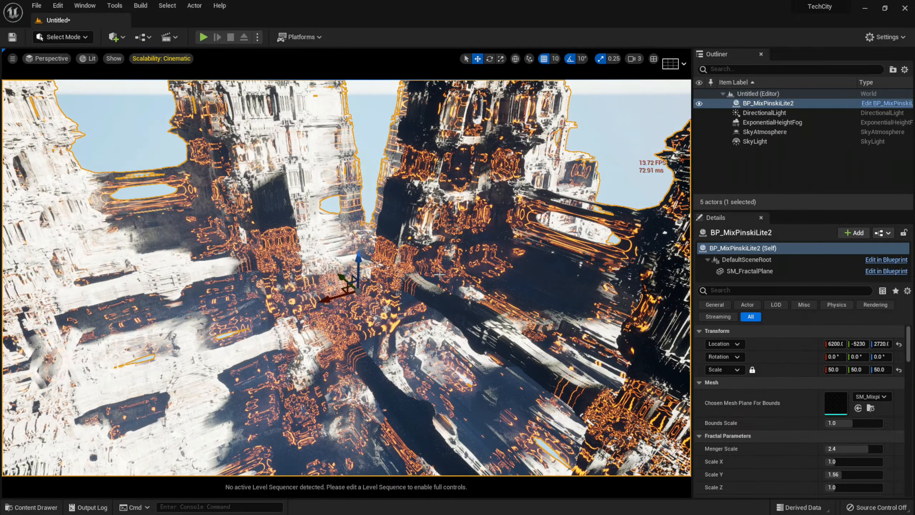
Try other overall quality presets in the engine scalability settings and set all groups to Medium
{"action": "right_click_drag", "start_coordinate": [439, 275], "coordinate": [382, 191]}
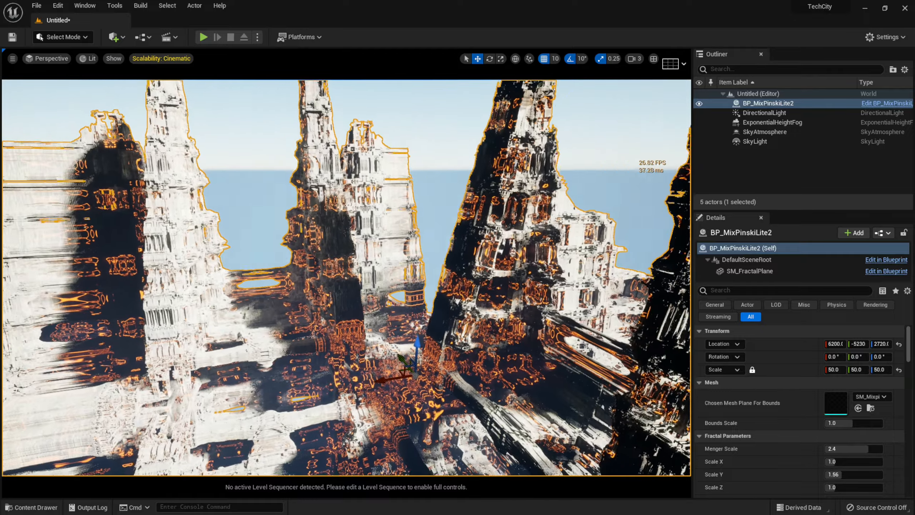
{"action": "right_click_drag", "start_coordinate": [545, 203], "coordinate": [545, 204]}
{"action": "right_click_drag", "start_coordinate": [644, 171], "coordinate": [644, 220]}
{"action": "right_click_drag", "start_coordinate": [463, 317], "coordinate": [462, 332]}
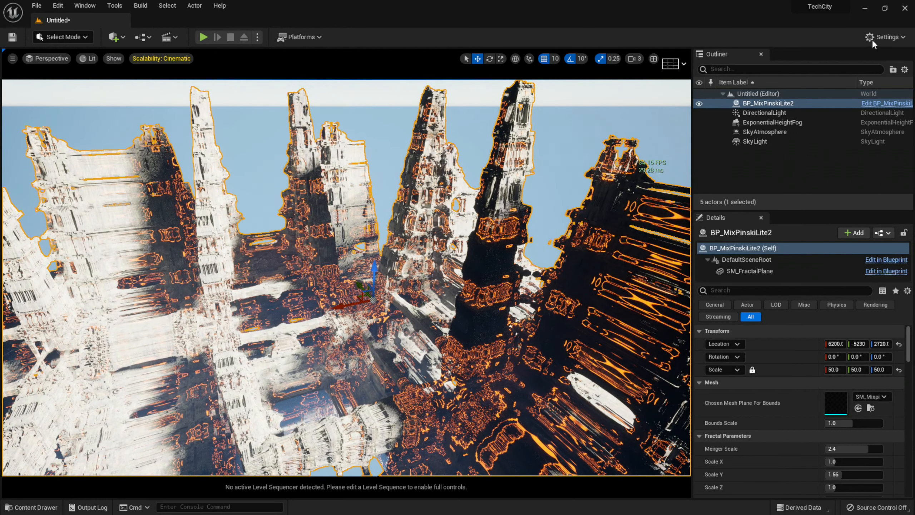
{"action": "left_click", "coordinate": [875, 37]}
{"action": "mouse_move", "coordinate": [821, 172]}
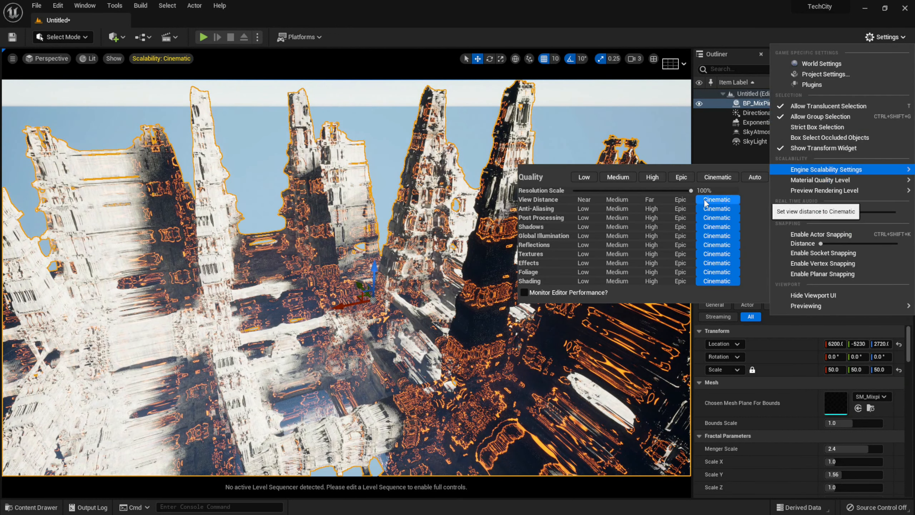
{"action": "left_click", "coordinate": [617, 178]}
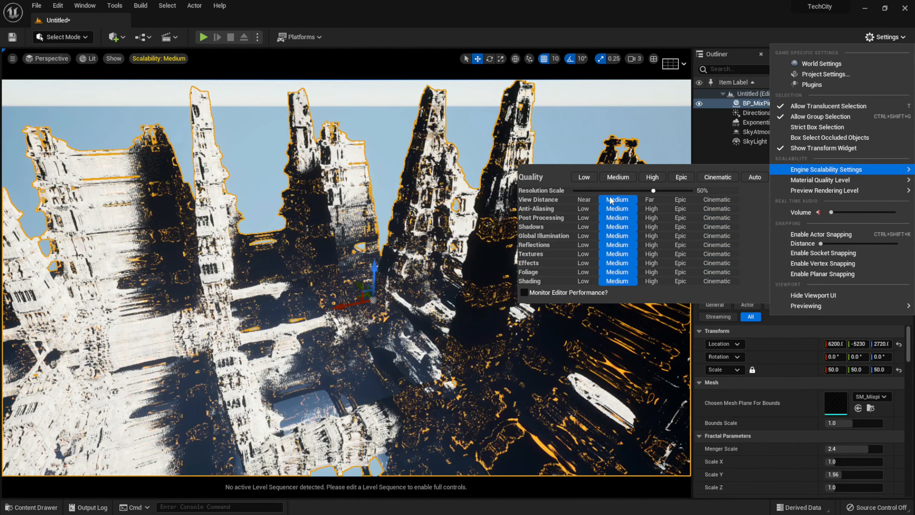
{"action": "left_click", "coordinate": [588, 180]}
{"action": "left_click", "coordinate": [617, 177]}
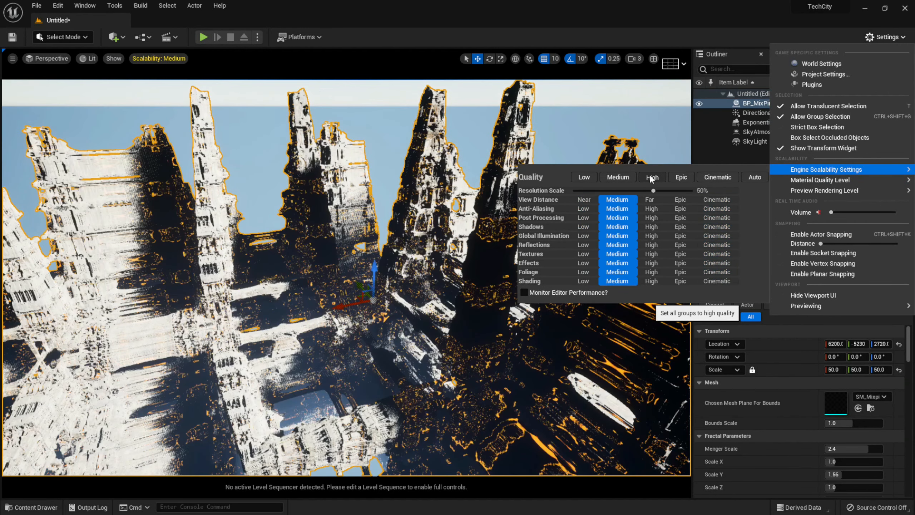
{"action": "left_click", "coordinate": [665, 180]}
{"action": "left_click", "coordinate": [619, 177]}
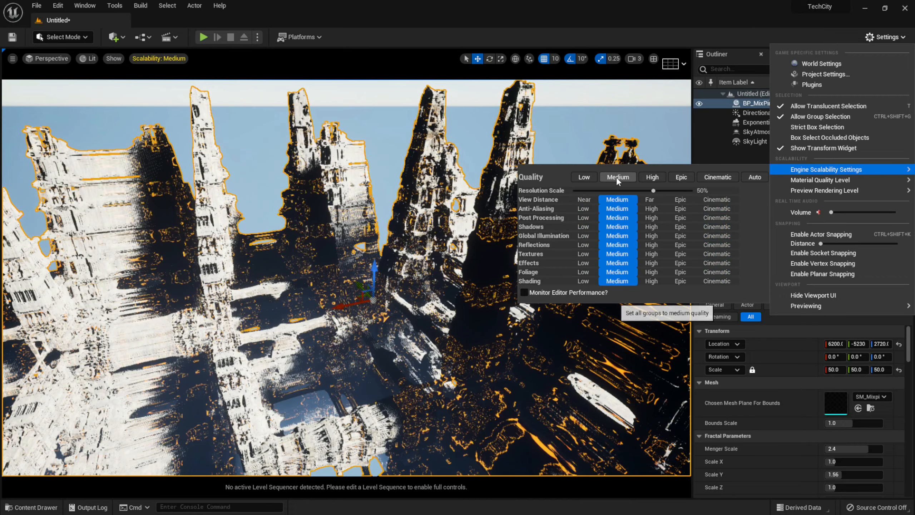
{"action": "left_click", "coordinate": [509, 10]}
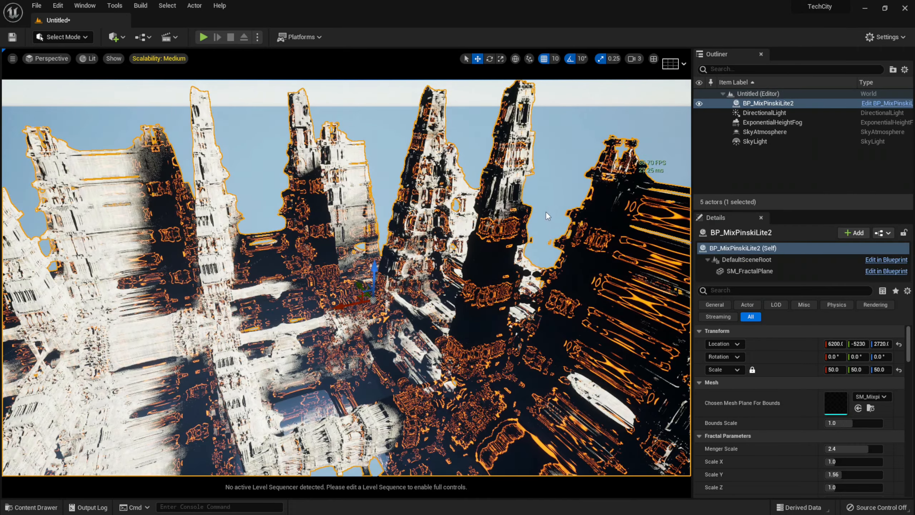
Lower the viewport's Screen Percentage
{"action": "right_click_drag", "start_coordinate": [547, 213], "coordinate": [504, 263]}
{"action": "key", "text": "s"}
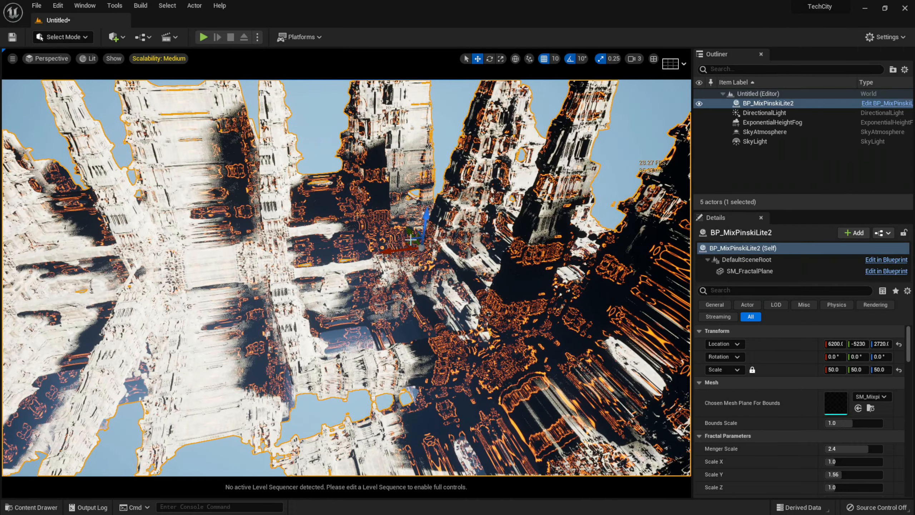
{"action": "right_click_drag", "start_coordinate": [411, 239], "coordinate": [417, 222]}
{"action": "key", "text": "s"}
{"action": "right_click_drag", "start_coordinate": [517, 215], "coordinate": [517, 221]}
{"action": "key", "text": "w"}
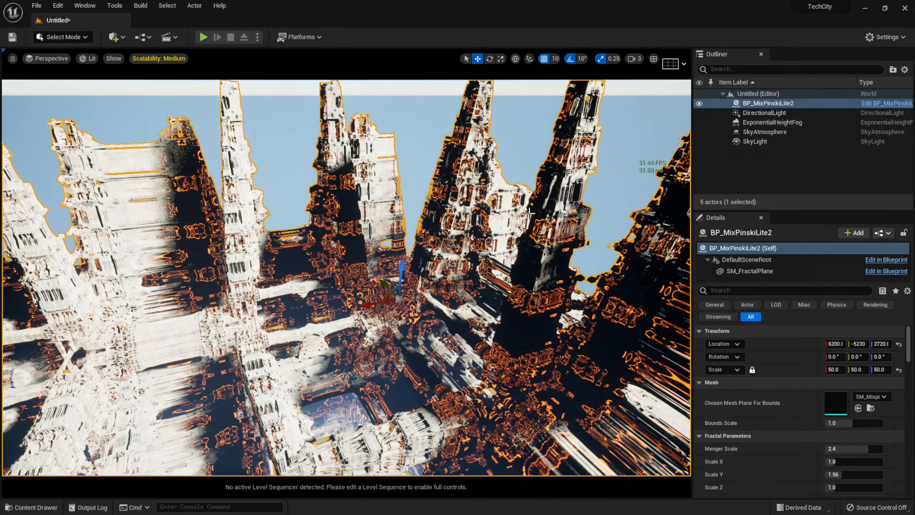
{"action": "left_click", "coordinate": [12, 58]}
{"action": "mouse_move", "coordinate": [60, 182]}
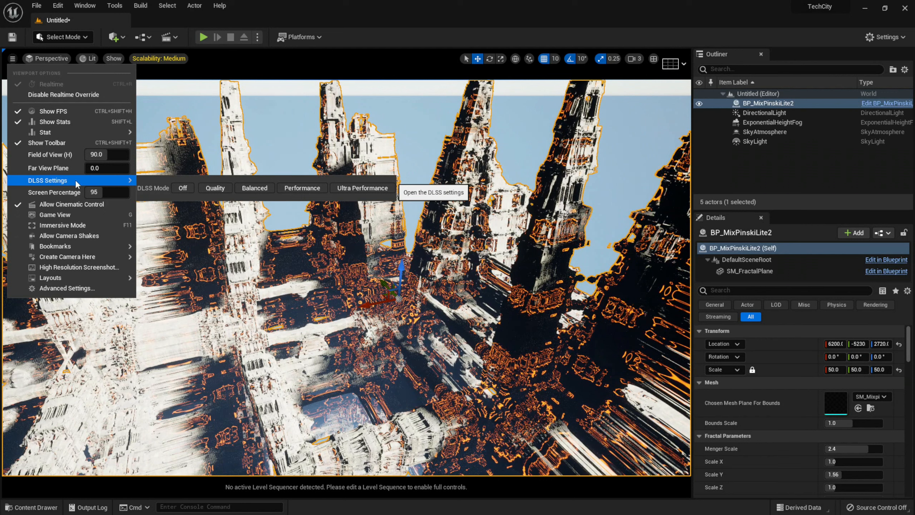
{"action": "left_click_drag", "start_coordinate": [94, 192], "coordinate": [68, 192]}
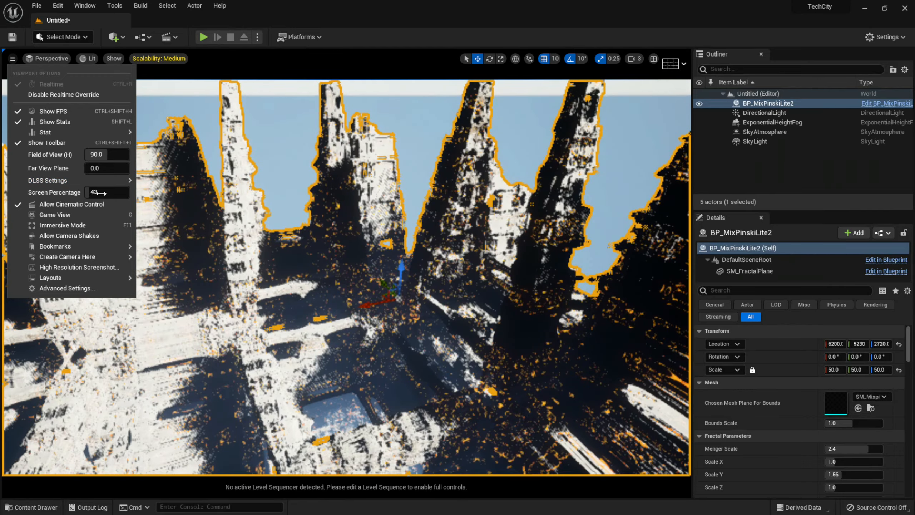
Examine the enlarged fractal from several angles to judge image quality and frame rate
{"action": "right_click_drag", "start_coordinate": [467, 262], "coordinate": [471, 289]}
{"action": "key", "text": "w"}
{"action": "right_click_drag", "start_coordinate": [648, 166], "coordinate": [661, 189]}
{"action": "key", "text": "s"}
{"action": "key", "text": "w"}
{"action": "right_click_drag", "start_coordinate": [487, 266], "coordinate": [513, 221]}
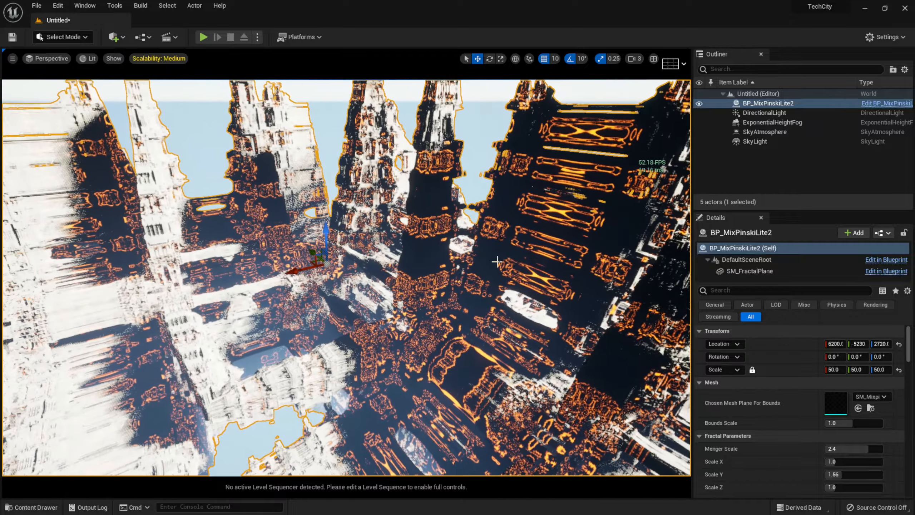
Set the BP_MixPinskiLite2 fractal's Offset Y to about -1.024
{"action": "right_click_drag", "start_coordinate": [443, 245], "coordinate": [418, 247]}
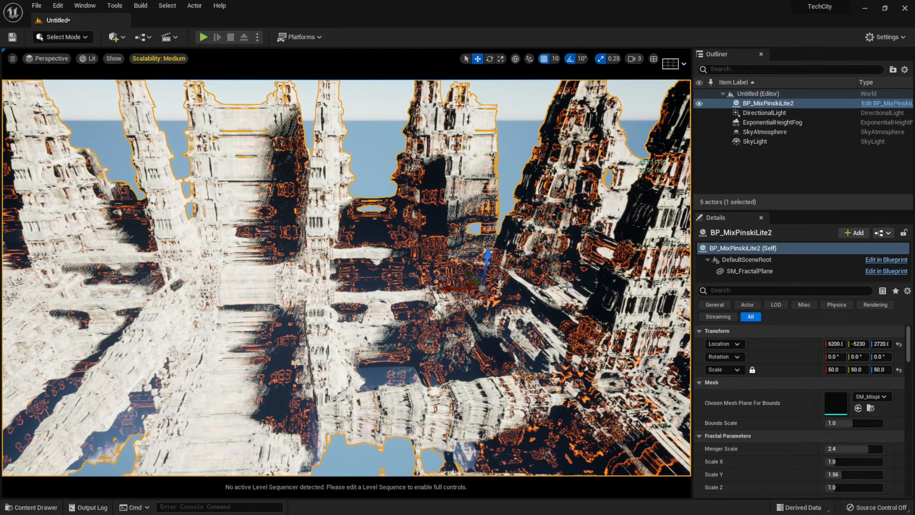
{"action": "left_click", "coordinate": [767, 105]}
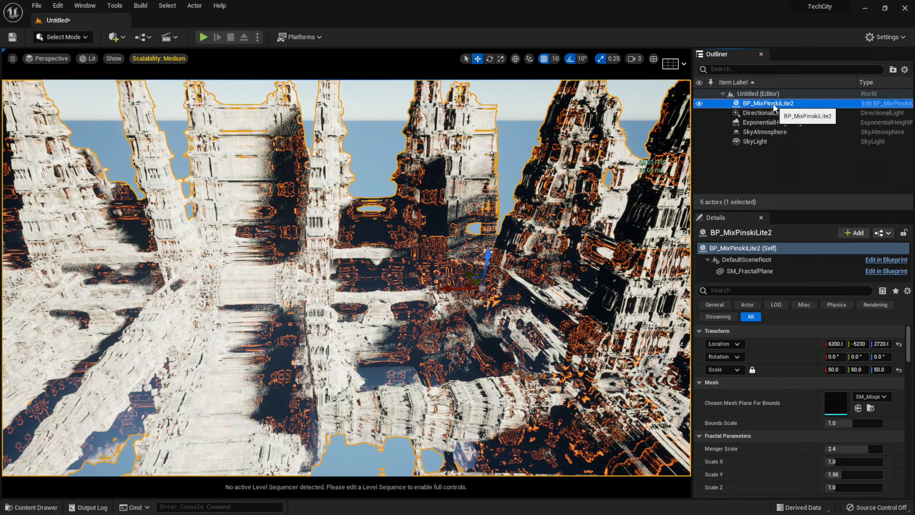
{"action": "left_click_drag", "start_coordinate": [789, 212], "coordinate": [789, 142]}
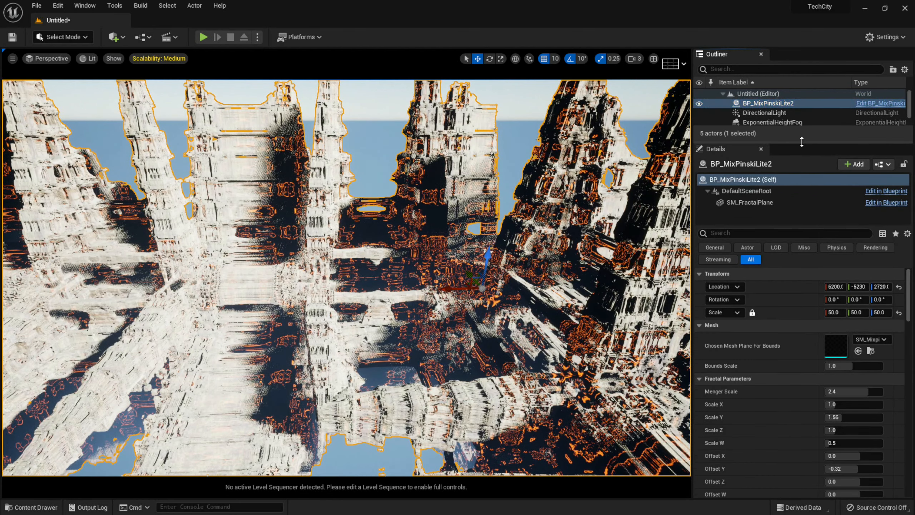
{"action": "scroll", "coordinate": [775, 315], "scroll_direction": "down", "scroll_amount": 4}
{"action": "scroll", "coordinate": [777, 326], "scroll_direction": "down", "scroll_amount": 4}
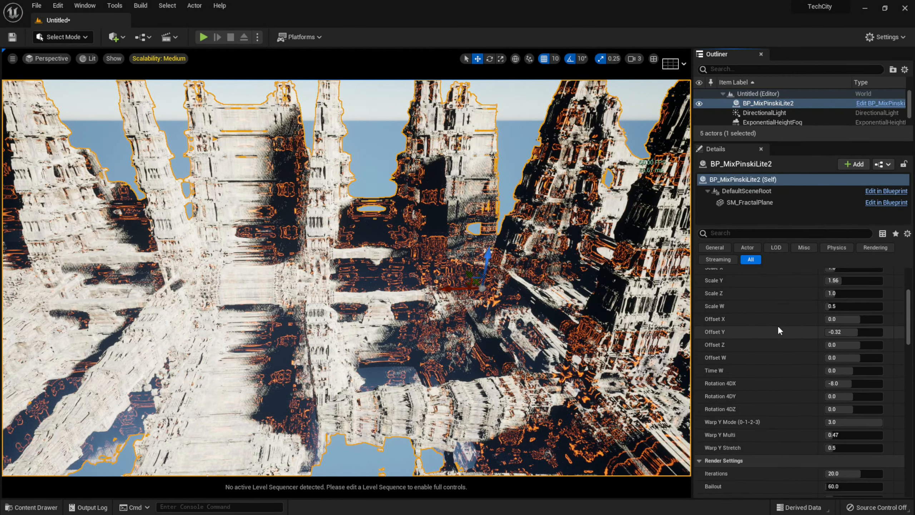
{"action": "left_click", "coordinate": [852, 331]}
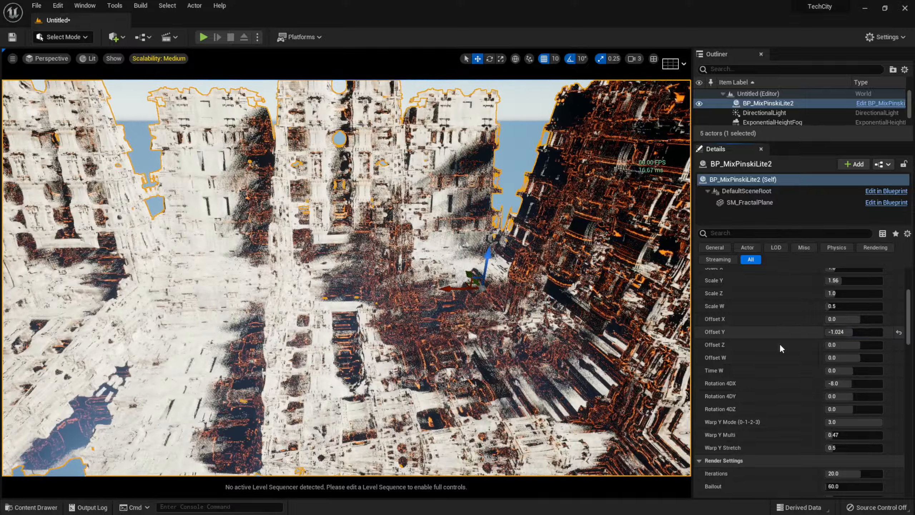
Set the fractal's Selected Emission Mode to Disabled in its emissive settings
{"action": "scroll", "coordinate": [781, 315], "scroll_direction": "down", "scroll_amount": 5}
{"action": "scroll", "coordinate": [779, 313], "scroll_direction": "down", "scroll_amount": 5}
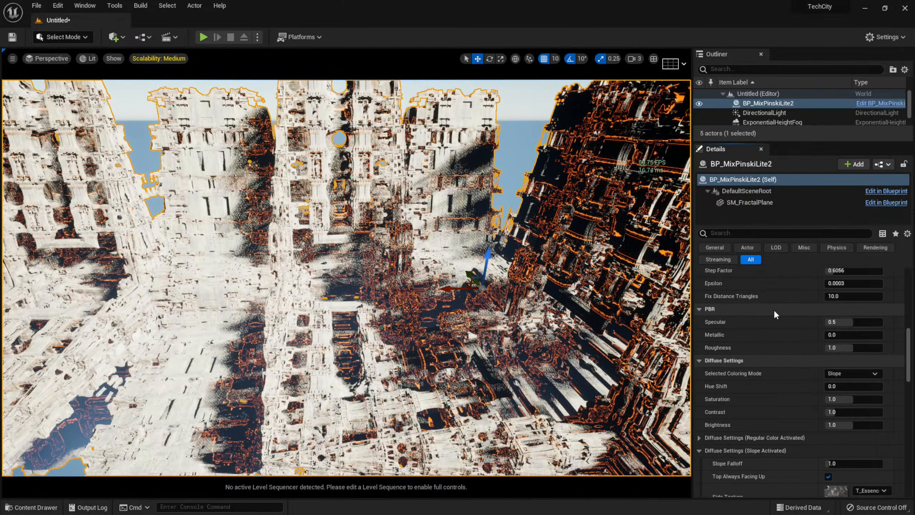
{"action": "scroll", "coordinate": [775, 312], "scroll_direction": "down", "scroll_amount": 8}
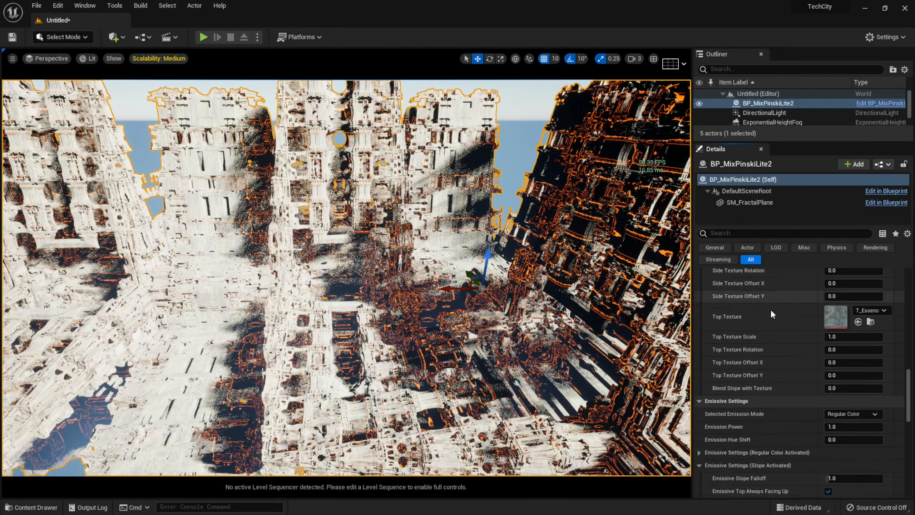
{"action": "left_click", "coordinate": [860, 338]}
{"action": "left_click", "coordinate": [849, 366]}
Raise the viewport camera speed to 5 and fly around to inspect the fractal without its glow
{"action": "right_click_drag", "start_coordinate": [487, 306], "coordinate": [536, 352]}
{"action": "key", "text": "w"}
{"action": "key", "text": "s"}
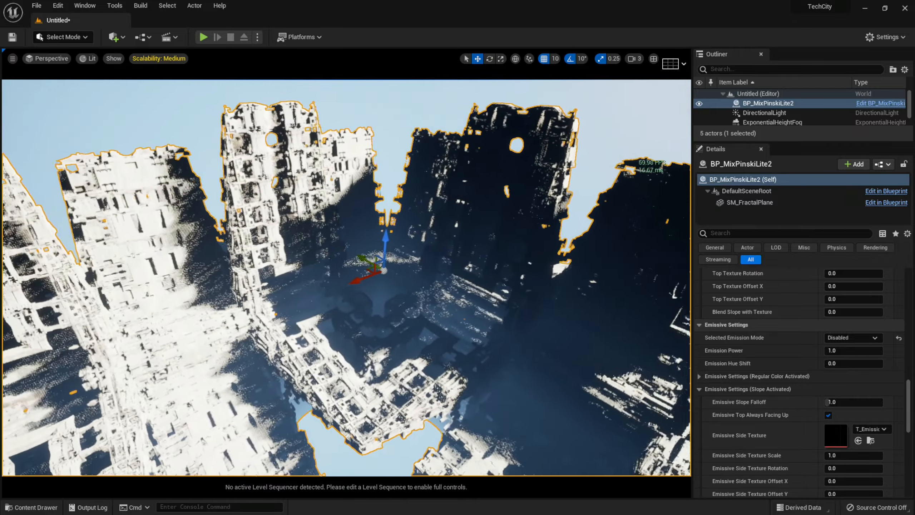
{"action": "right_click_drag", "start_coordinate": [602, 227], "coordinate": [597, 227]}
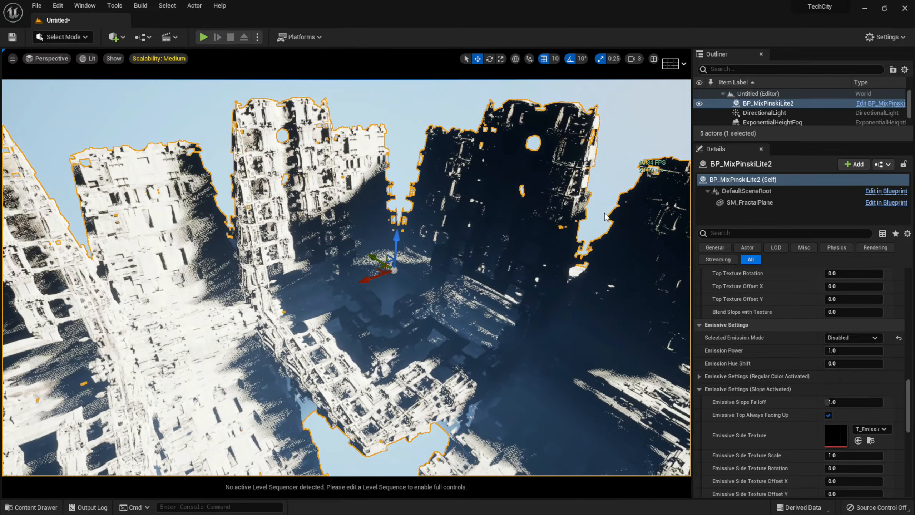
{"action": "left_click", "coordinate": [633, 60]}
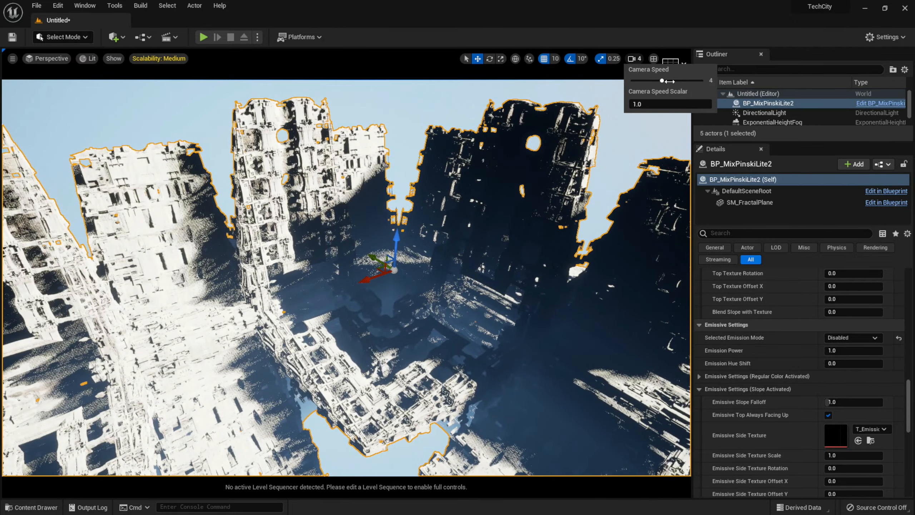
{"action": "right_click_drag", "start_coordinate": [612, 122], "coordinate": [494, 147]}
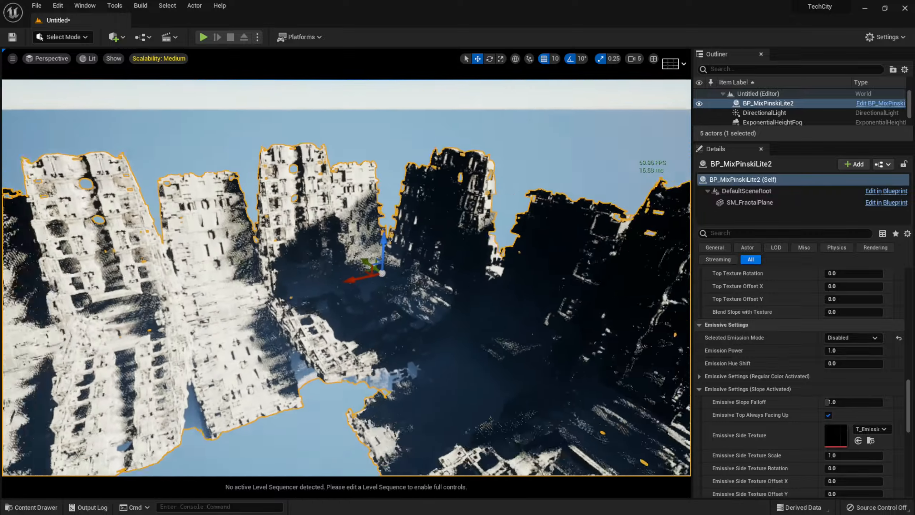
Set the fractal's Offset Y to about -0.448
{"action": "scroll", "coordinate": [765, 326], "scroll_direction": "up", "scroll_amount": 10}
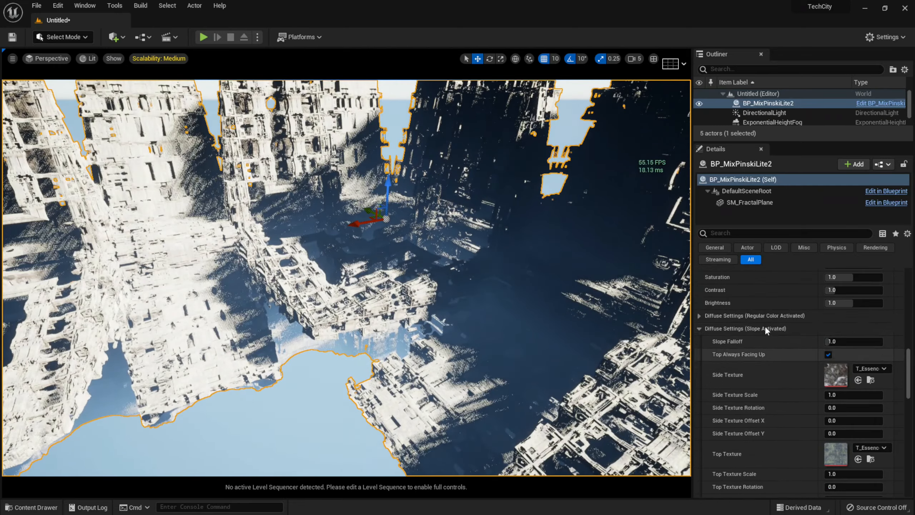
{"action": "scroll", "coordinate": [761, 337], "scroll_direction": "up", "scroll_amount": 5}
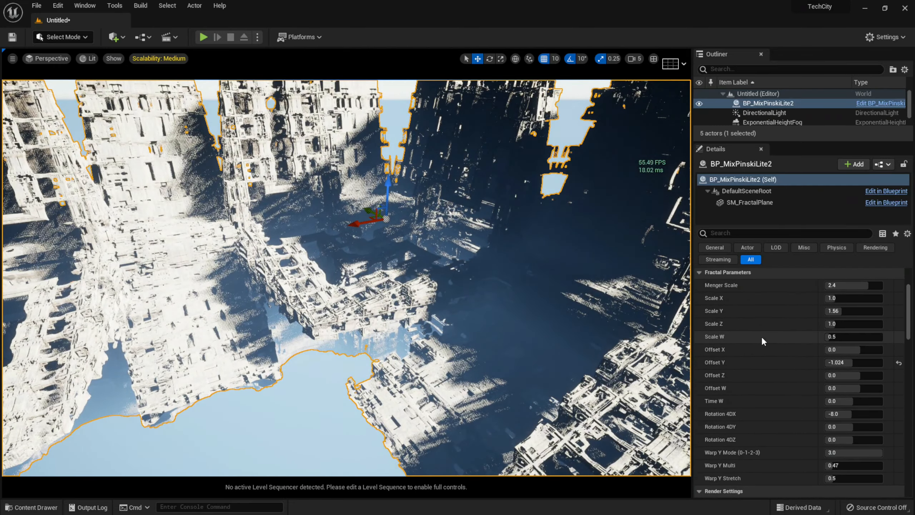
{"action": "left_click", "coordinate": [840, 361]}
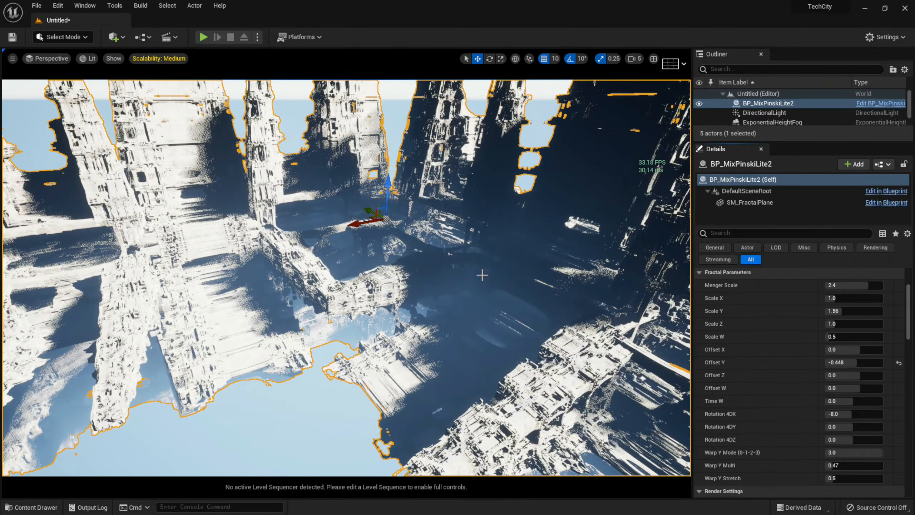
Fly inside the fractal to a detailed interior view and add a Cine Camera Actor
{"action": "scroll", "coordinate": [243, 266], "scroll_direction": "up", "scroll_amount": 3}
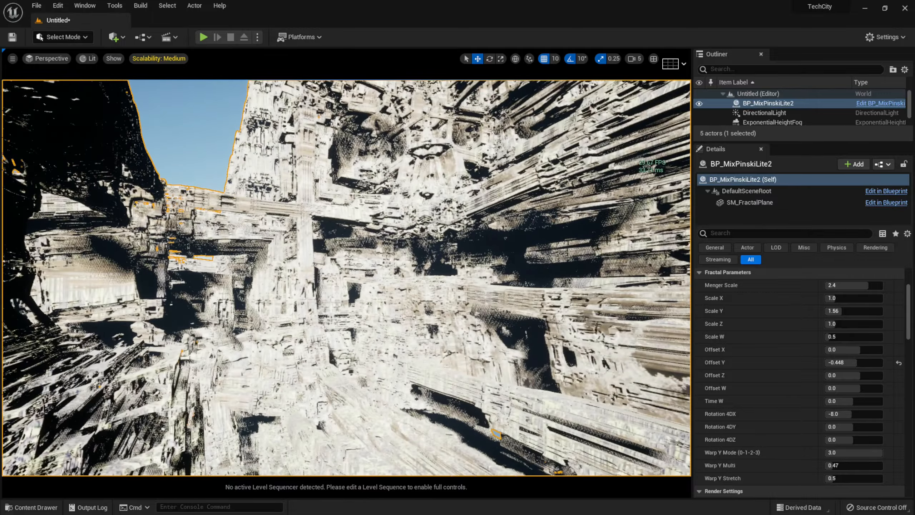
{"action": "key", "text": "w"}
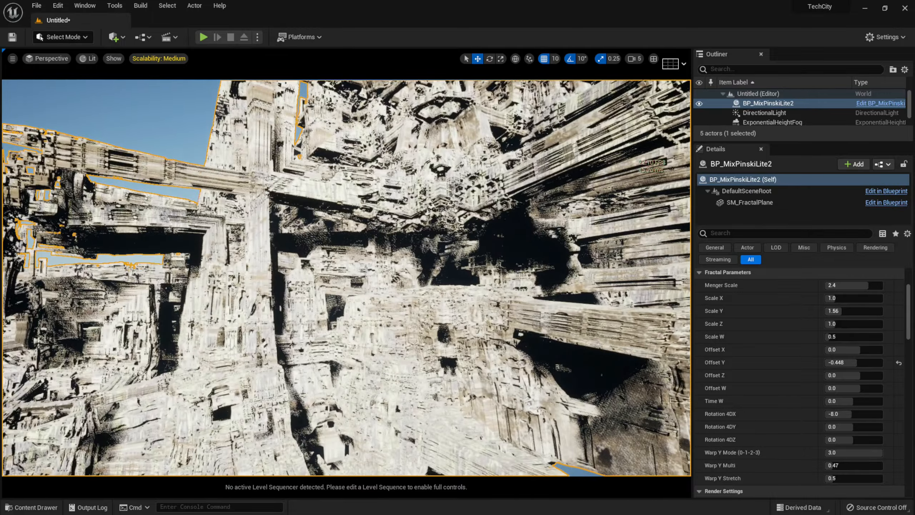
{"action": "right_click_drag", "start_coordinate": [346, 277], "coordinate": [347, 278]}
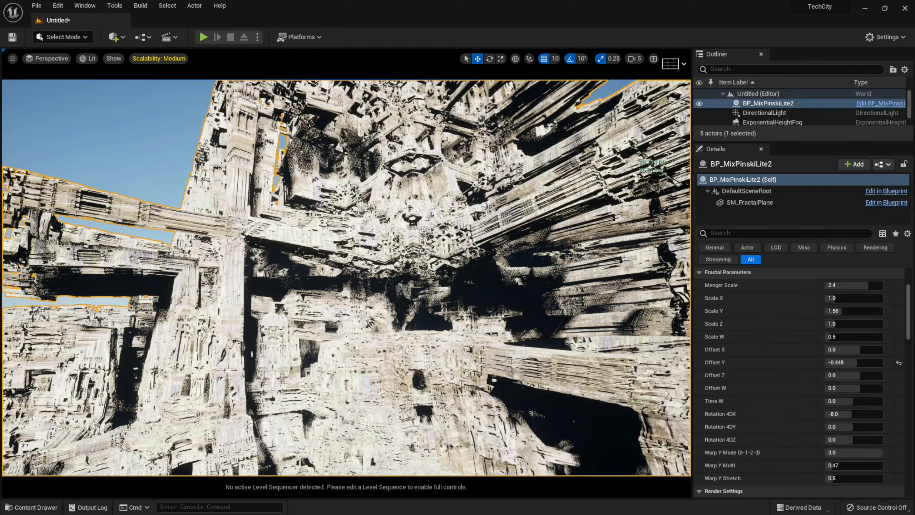
{"action": "right_click_drag", "start_coordinate": [405, 223], "coordinate": [405, 223]}
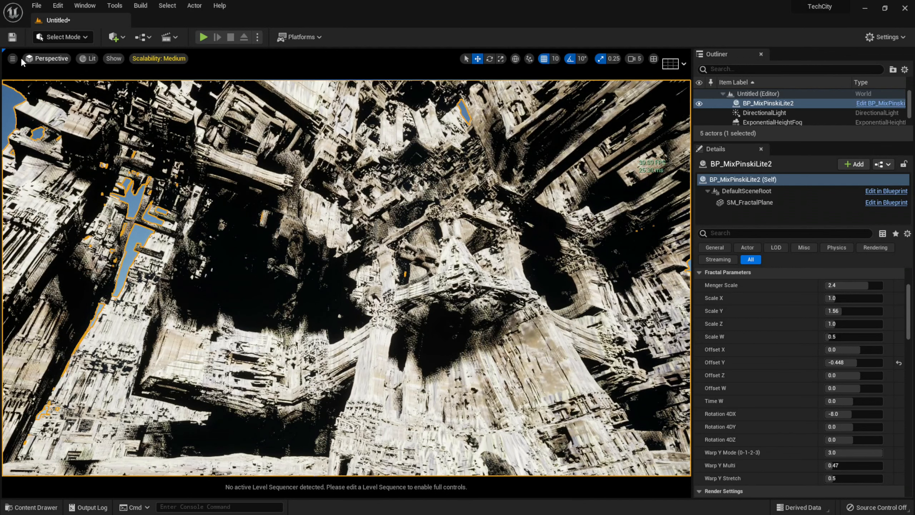
{"action": "left_click", "coordinate": [122, 38]}
{"action": "mouse_move", "coordinate": [146, 148]}
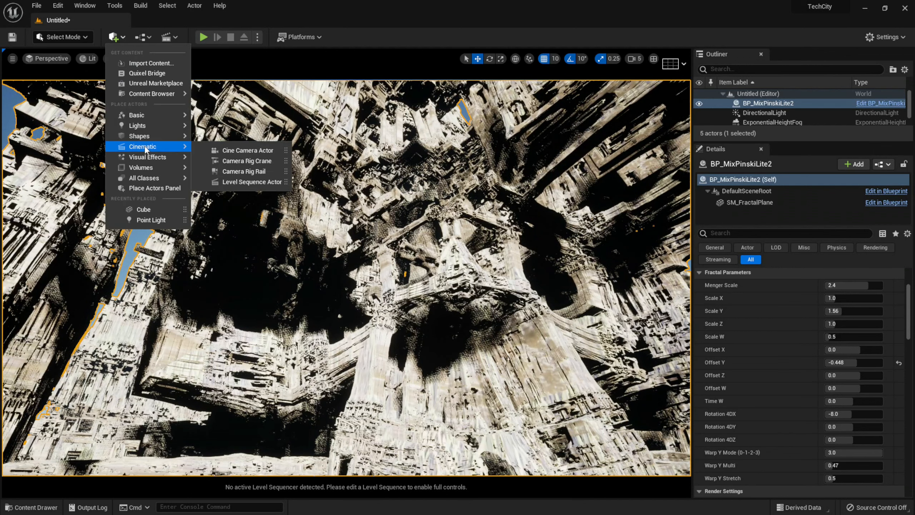
{"action": "left_click", "coordinate": [249, 149]}
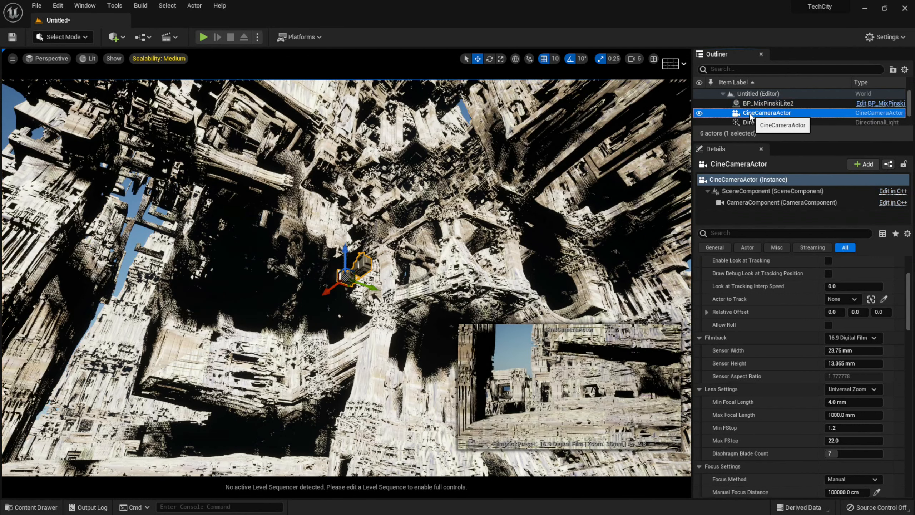
Snap the CineCameraActor to the current view and start piloting it
{"action": "right_click", "coordinate": [750, 113]}
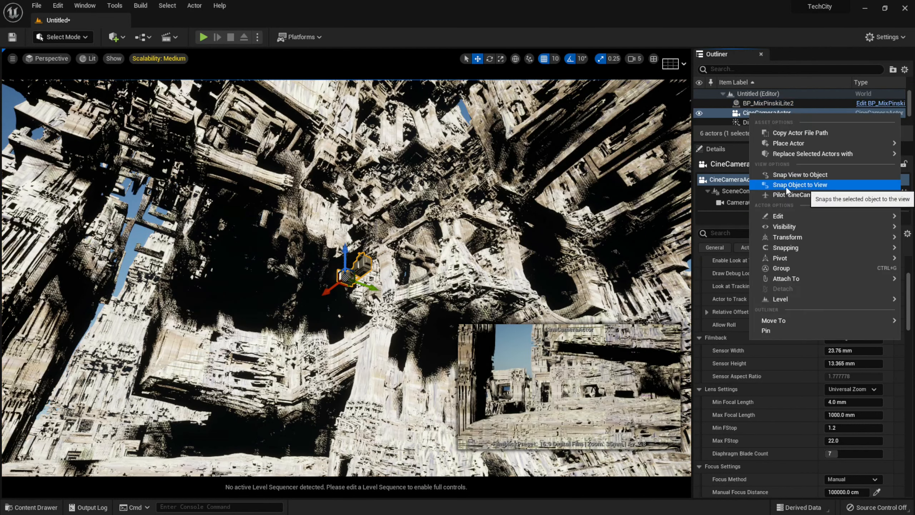
{"action": "left_click", "coordinate": [818, 185]}
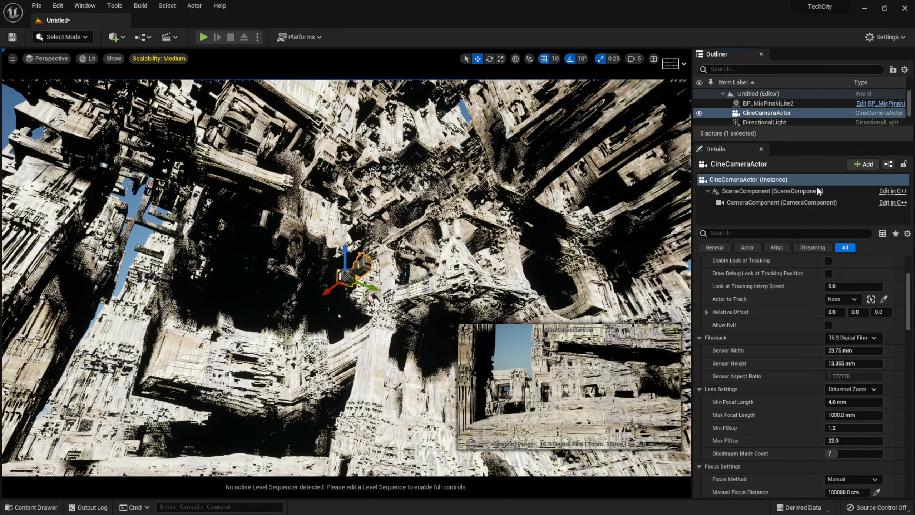
{"action": "right_click", "coordinate": [768, 114]}
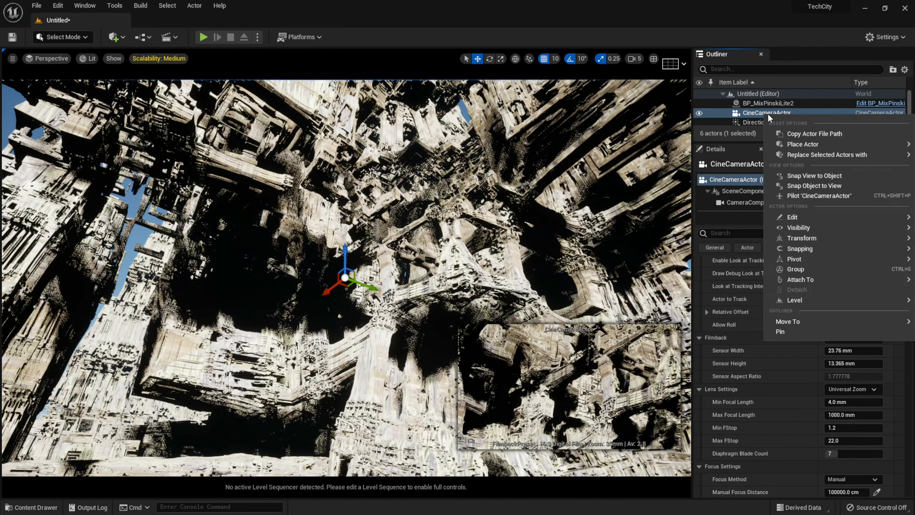
{"action": "left_click", "coordinate": [833, 196]}
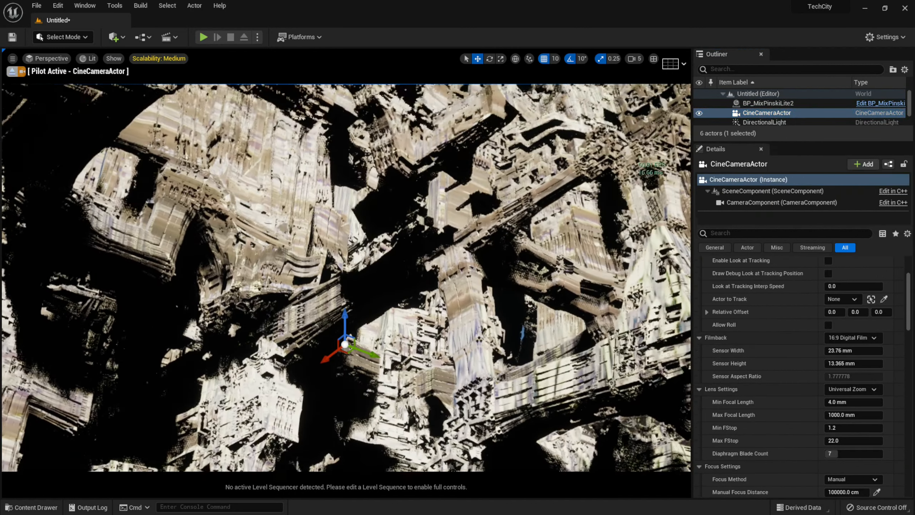
Frame a close-up of the crossing beams with the piloted camera at speed 2, and rotate the sunlight to backlight them
{"action": "right_click_drag", "start_coordinate": [536, 294], "coordinate": [537, 295]}
{"action": "left_click", "coordinate": [639, 58]}
{"action": "left_click", "coordinate": [645, 79]}
{"action": "right_click_drag", "start_coordinate": [499, 268], "coordinate": [499, 269]}
{"action": "right_click_drag", "start_coordinate": [645, 120], "coordinate": [646, 119]}
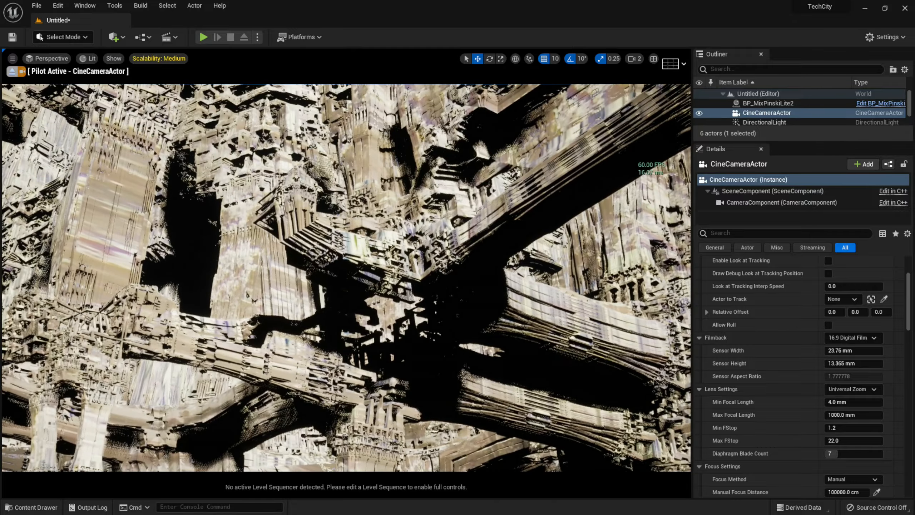
{"action": "key", "text": "ctrl+l"}
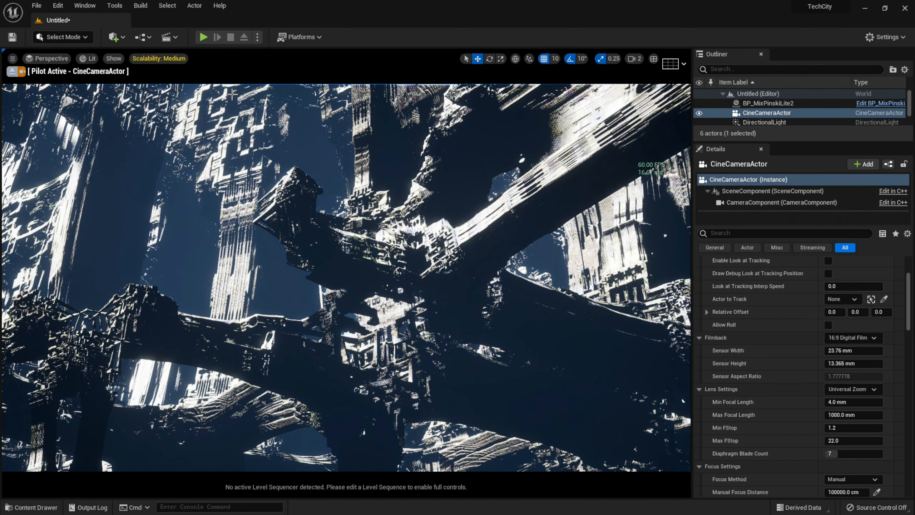
Set all viewport scalability groups to the Epic quality preset
{"action": "left_click", "coordinate": [148, 60]}
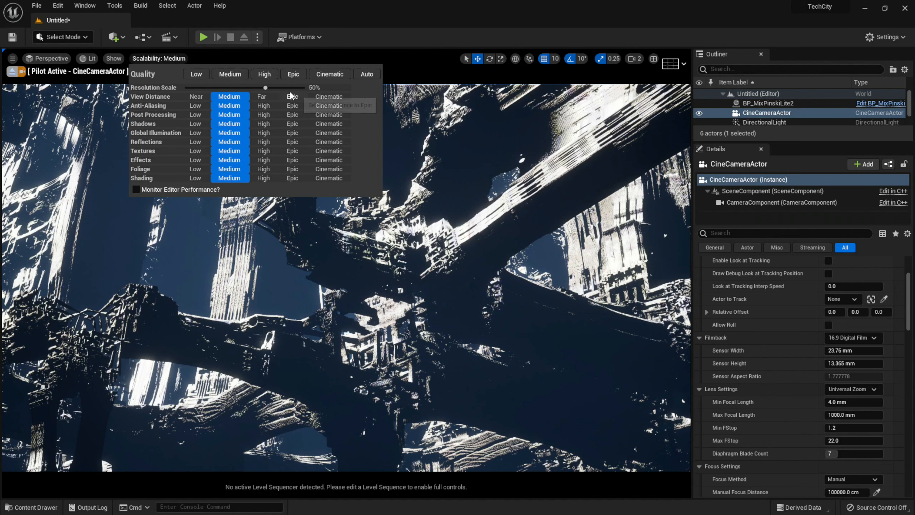
{"action": "left_click", "coordinate": [293, 75]}
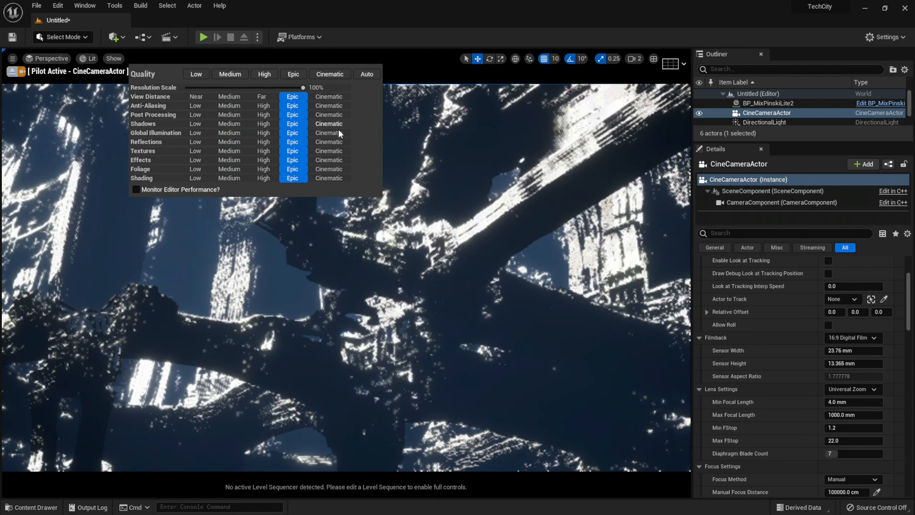
{"action": "left_click", "coordinate": [434, 235]}
{"action": "left_click", "coordinate": [482, 242]}
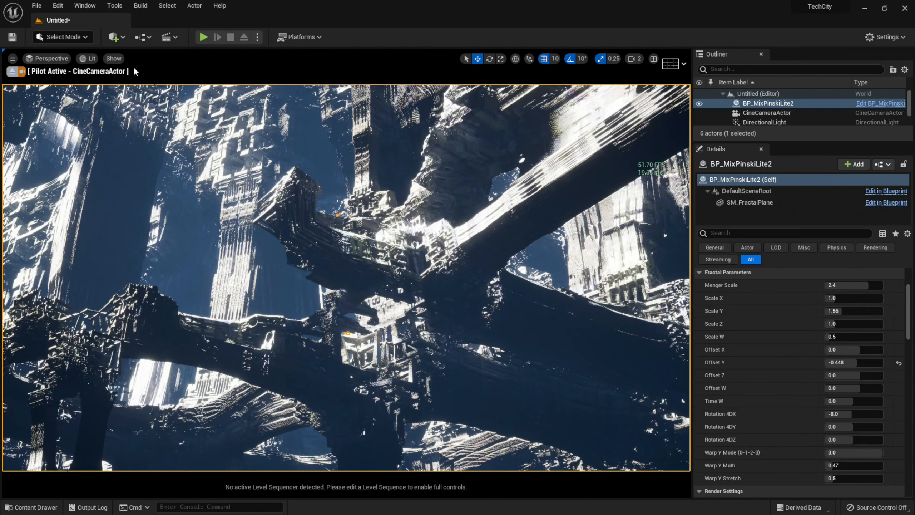
Set all engine scalability groups to Cinematic and slightly adjust the piloted camera's framing
{"action": "left_click", "coordinate": [117, 59]}
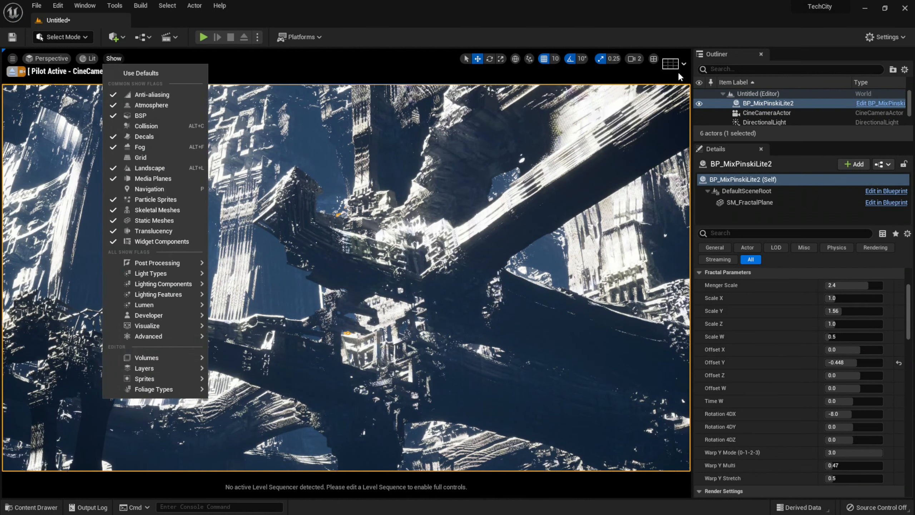
{"action": "left_click", "coordinate": [902, 38]}
{"action": "mouse_move", "coordinate": [828, 180]}
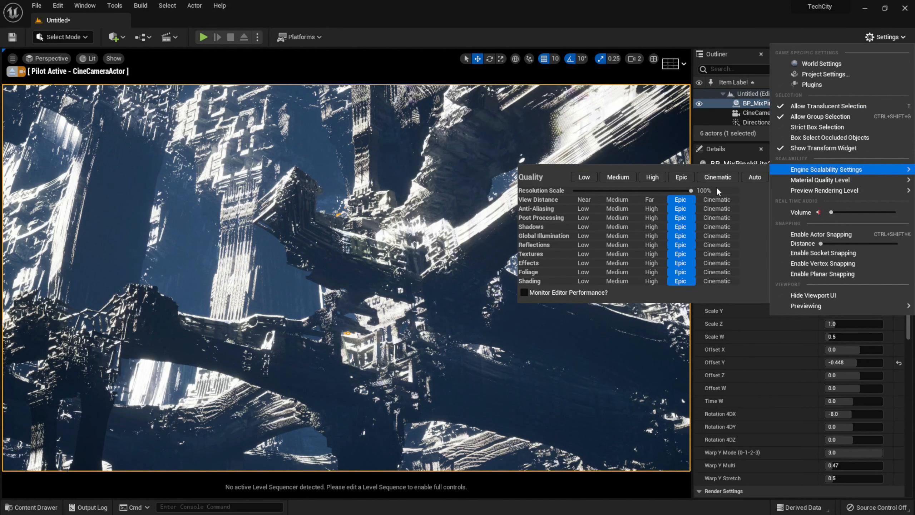
{"action": "left_click", "coordinate": [715, 177]}
{"action": "left_click", "coordinate": [418, 38]}
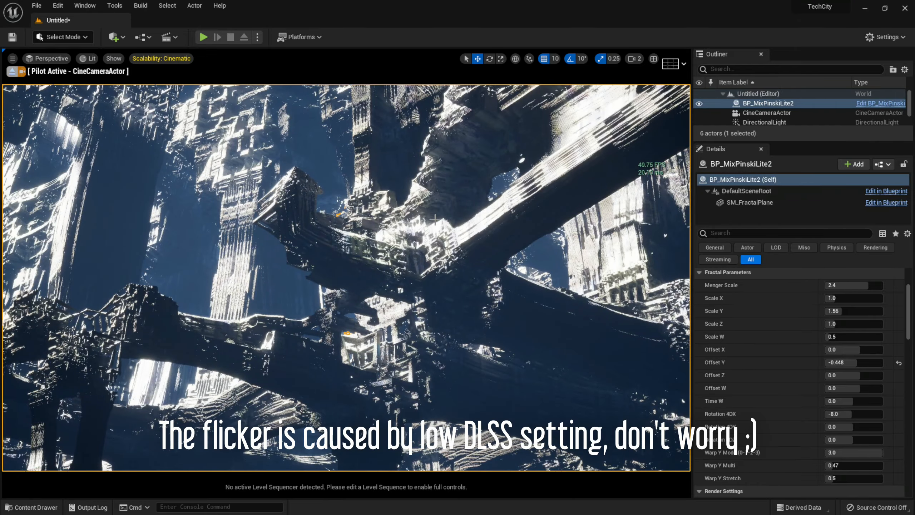
{"action": "right_click_drag", "start_coordinate": [435, 233], "coordinate": [454, 231]}
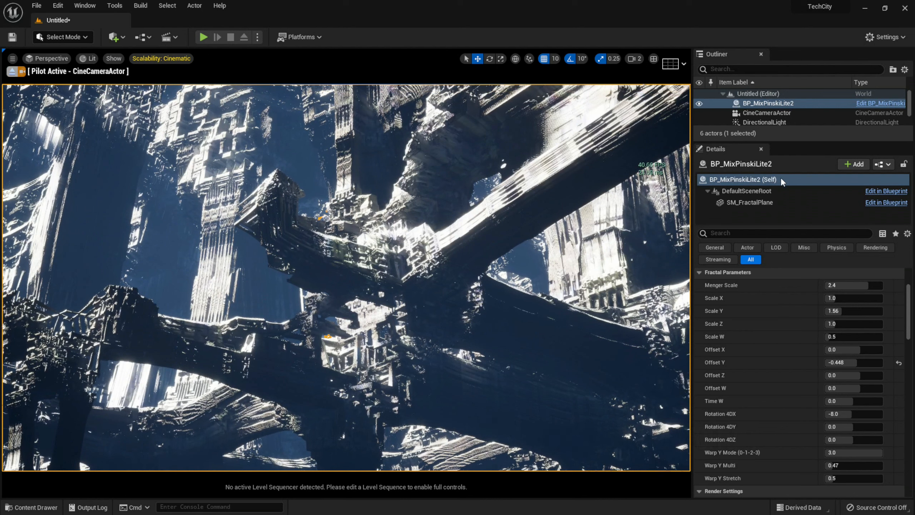
Set the ExponentialHeightFog's height falloff to about 0.353 and its fog density to 0.05
{"action": "left_click_drag", "start_coordinate": [788, 141], "coordinate": [787, 199]}
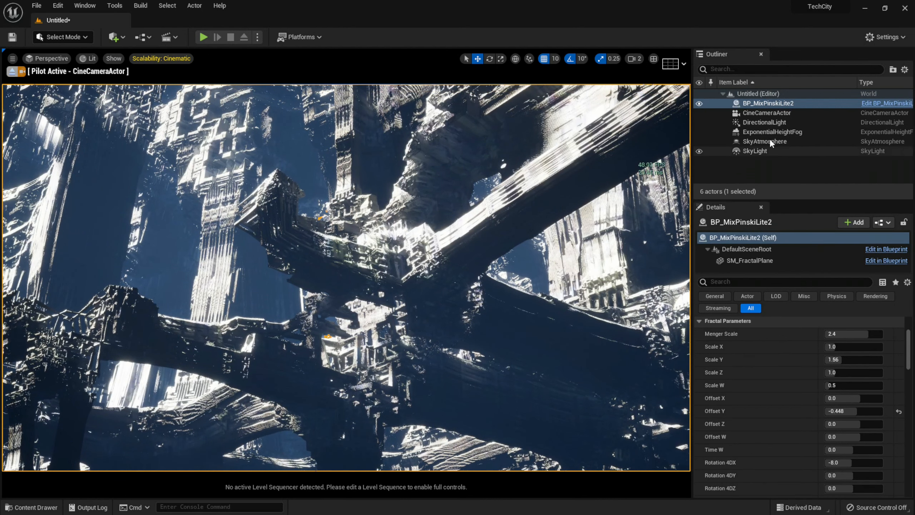
{"action": "left_click", "coordinate": [757, 132]}
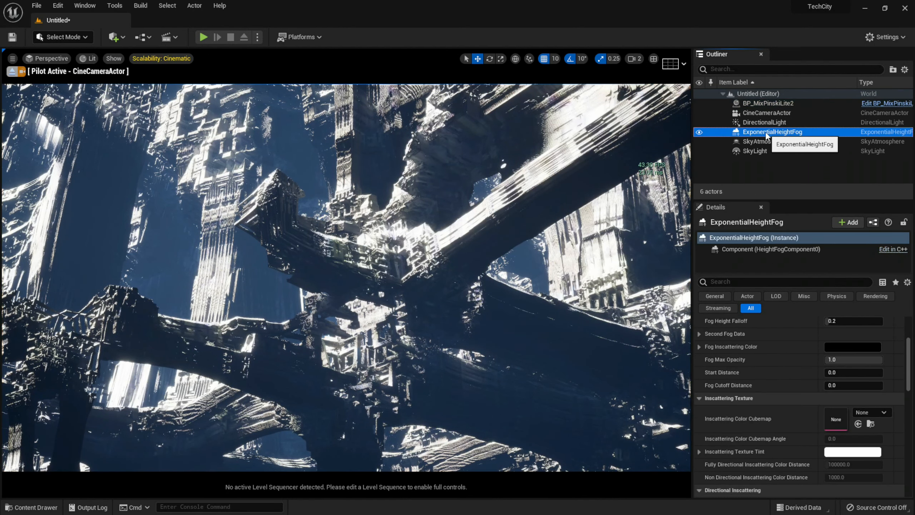
{"action": "mouse_move", "coordinate": [876, 321]}
{"action": "left_mouse_down"}
{"action": "mouse_move", "coordinate": [905, 320]}
{"action": "mouse_move", "coordinate": [864, 323]}
{"action": "left_mouse_up"}
{"action": "left_click", "coordinate": [864, 322]}
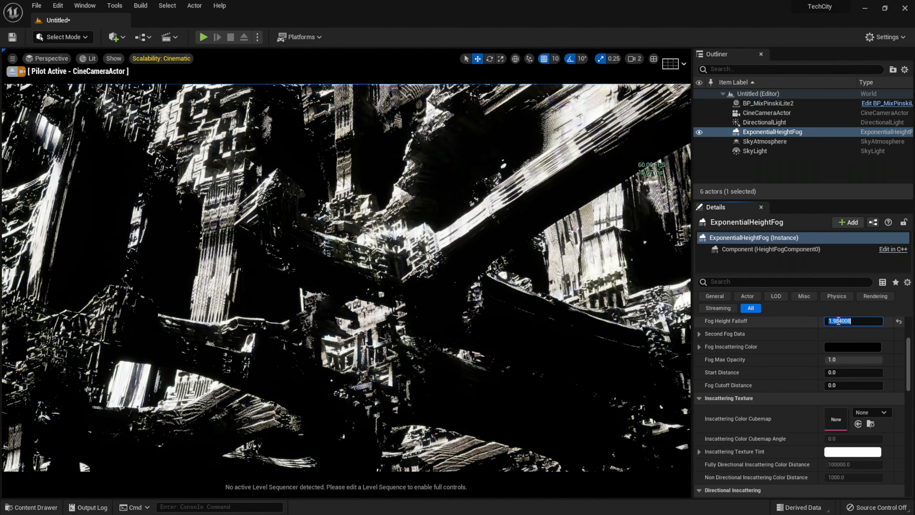
{"action": "scroll", "coordinate": [796, 335], "scroll_direction": "up", "scroll_amount": 3}
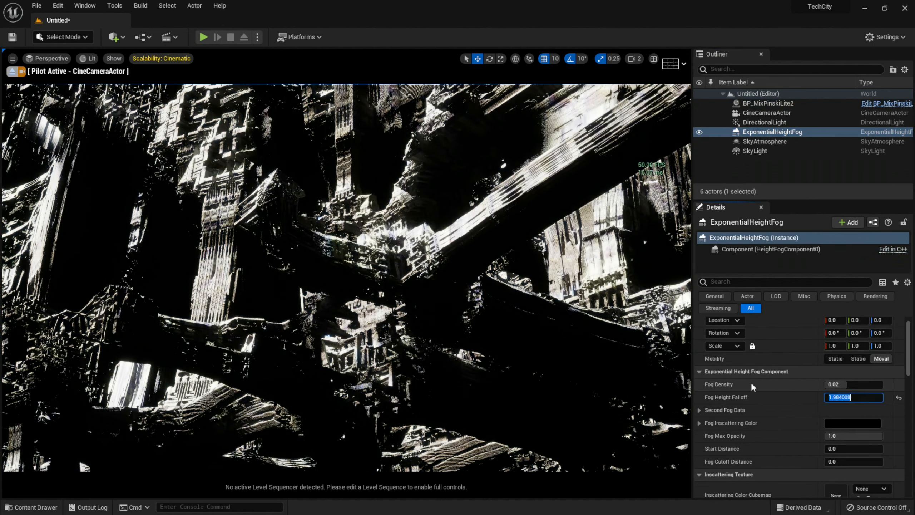
{"action": "left_click_drag", "start_coordinate": [869, 384], "coordinate": [904, 385]}
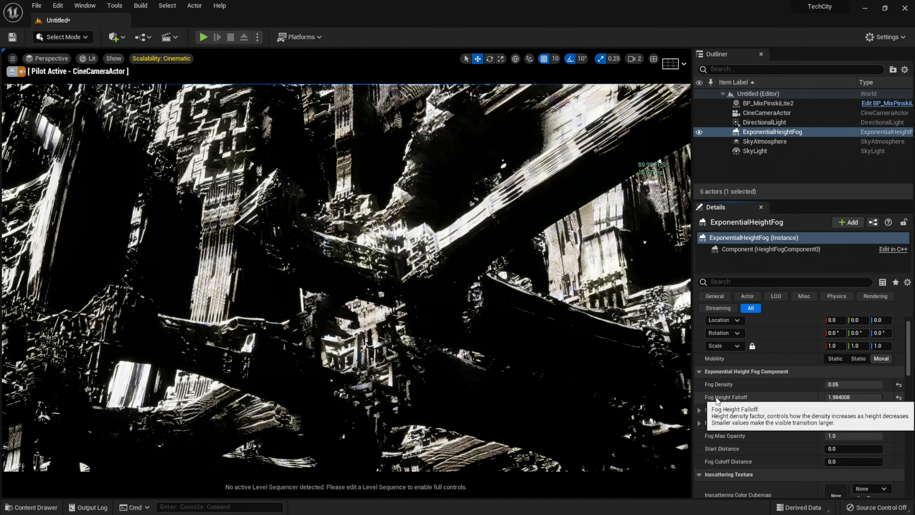
{"action": "left_click_drag", "start_coordinate": [844, 399], "coordinate": [868, 384]}
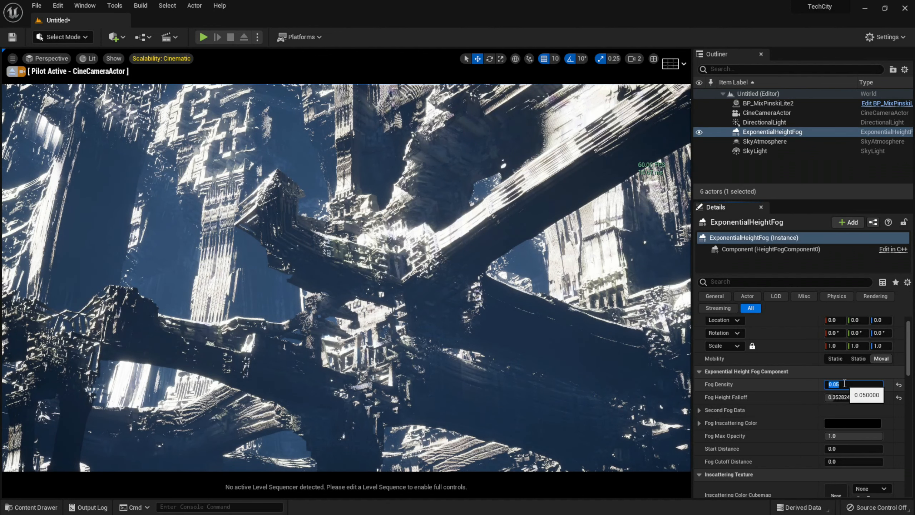
Raise the ExponentialHeightFog's density to 0.2 and slightly adjust the piloted camera's framing
{"action": "key", "text": "Return"}
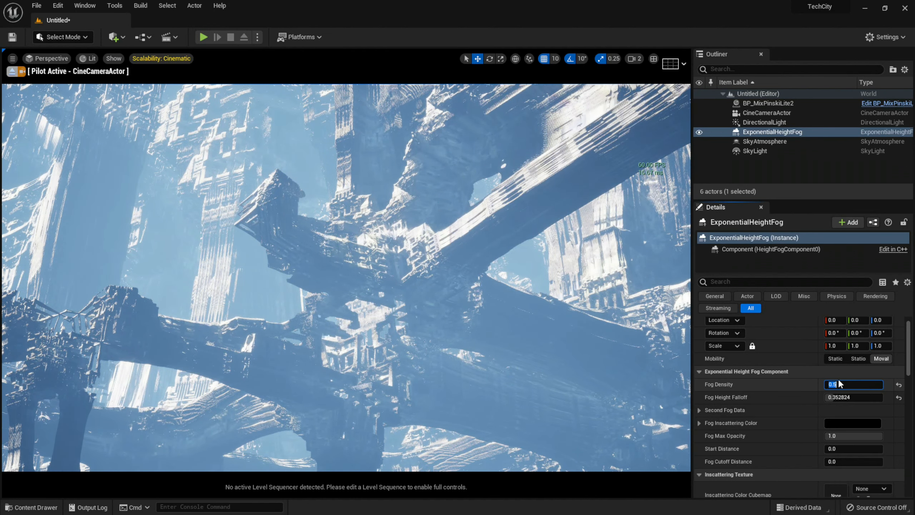
{"action": "key", "text": "Return"}
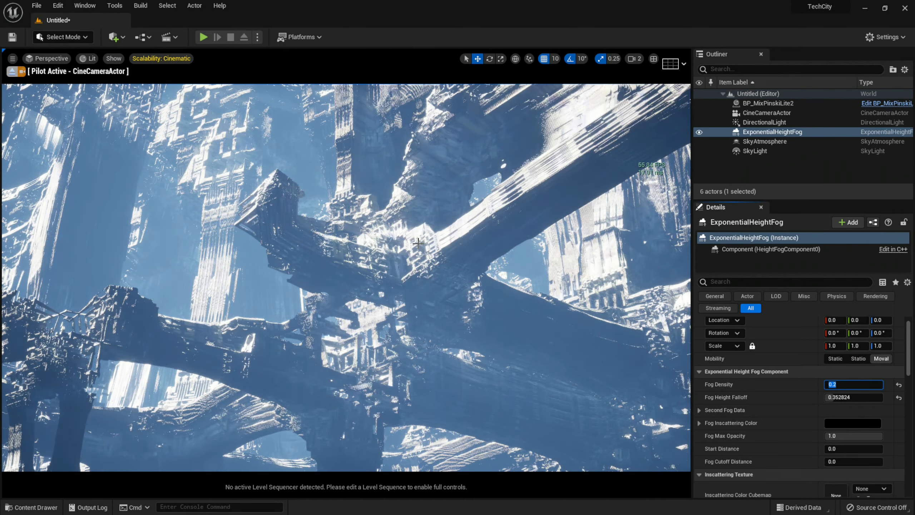
{"action": "mouse_move", "coordinate": [432, 249]}
{"action": "right_mouse_down"}
{"action": "mouse_move", "coordinate": [446, 241]}
{"action": "mouse_move", "coordinate": [414, 247]}
{"action": "mouse_move", "coordinate": [443, 250]}
{"action": "right_mouse_up"}
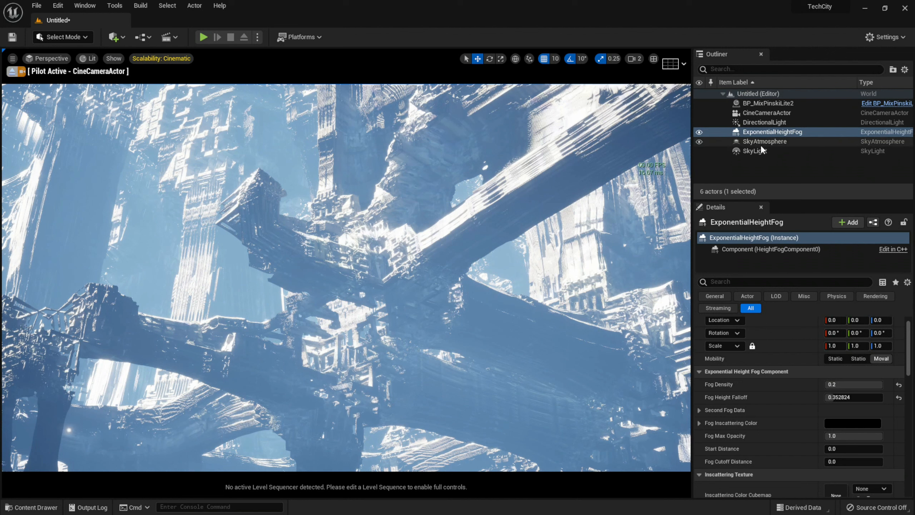
Set the SkyAtmosphere's Rayleigh scattering scale to about 0.123 and its Rayleigh scattering color to near white
{"action": "left_click", "coordinate": [750, 141]}
{"action": "left_click_drag", "start_coordinate": [791, 201], "coordinate": [792, 115]}
{"action": "scroll", "coordinate": [782, 319], "scroll_direction": "down", "scroll_amount": 3}
{"action": "left_click_drag", "start_coordinate": [829, 340], "coordinate": [858, 340]}
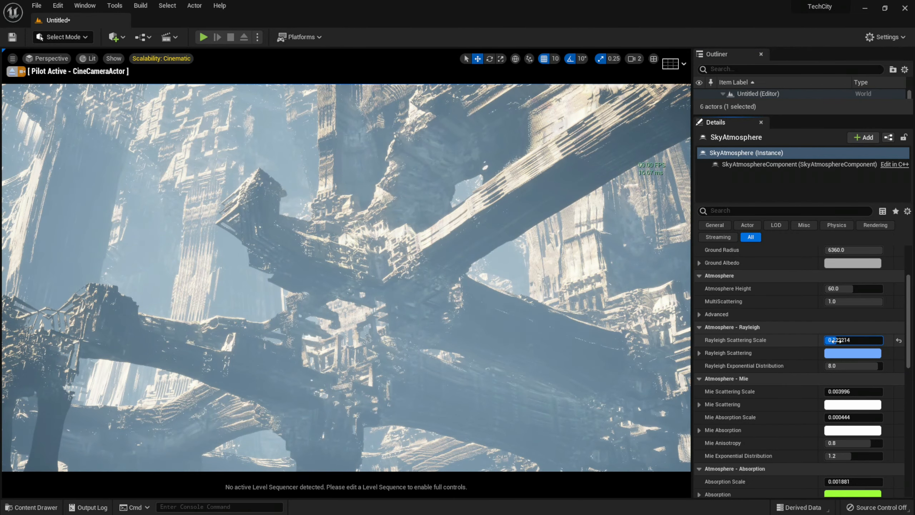
{"action": "left_click", "coordinate": [843, 355]}
{"action": "mouse_move", "coordinate": [681, 334]}
{"action": "left_mouse_down"}
{"action": "mouse_move", "coordinate": [715, 343]}
{"action": "mouse_move", "coordinate": [694, 350]}
{"action": "mouse_move", "coordinate": [690, 341]}
{"action": "left_mouse_up"}
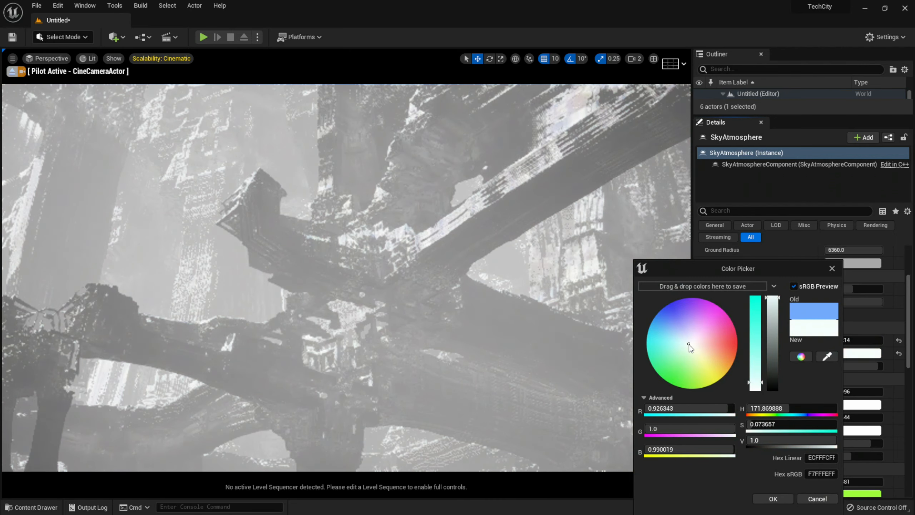
{"action": "left_click", "coordinate": [772, 498]}
Set the SkyAtmosphere's Mie scattering scale to 0, Mie absorption scale to about 0.051 and absorption scale to about 0.0024
{"action": "scroll", "coordinate": [771, 386], "scroll_direction": "down", "scroll_amount": 2}
{"action": "scroll", "coordinate": [770, 387], "scroll_direction": "down", "scroll_amount": 1}
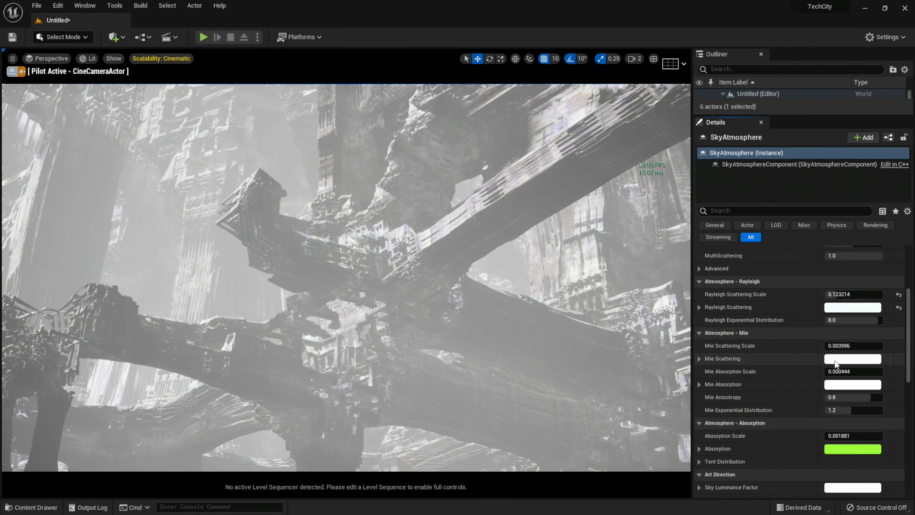
{"action": "left_click_drag", "start_coordinate": [827, 345], "coordinate": [794, 372]}
{"action": "scroll", "coordinate": [793, 372], "scroll_direction": "down", "scroll_amount": 3}
{"action": "mouse_move", "coordinate": [840, 390]}
{"action": "left_mouse_down"}
{"action": "mouse_move", "coordinate": [865, 389]}
{"action": "mouse_move", "coordinate": [850, 390]}
{"action": "left_mouse_up"}
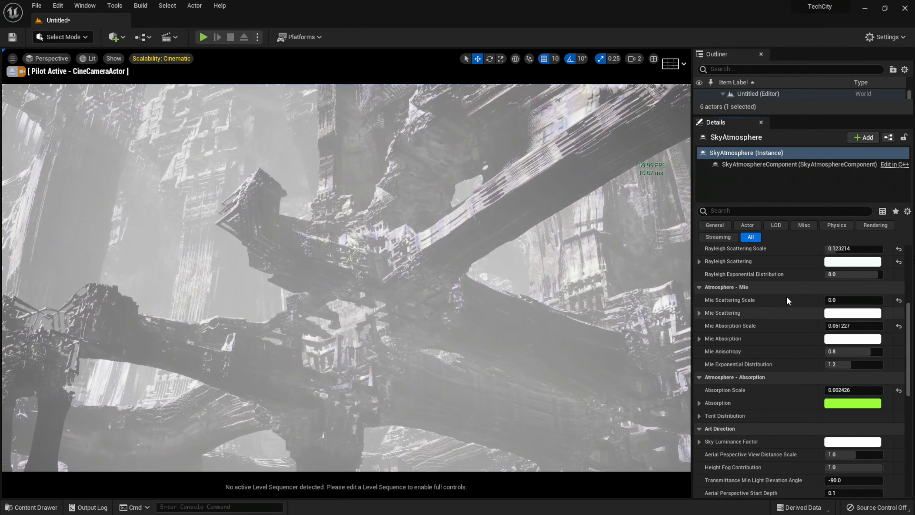
{"action": "left_click_drag", "start_coordinate": [776, 115], "coordinate": [776, 259]}
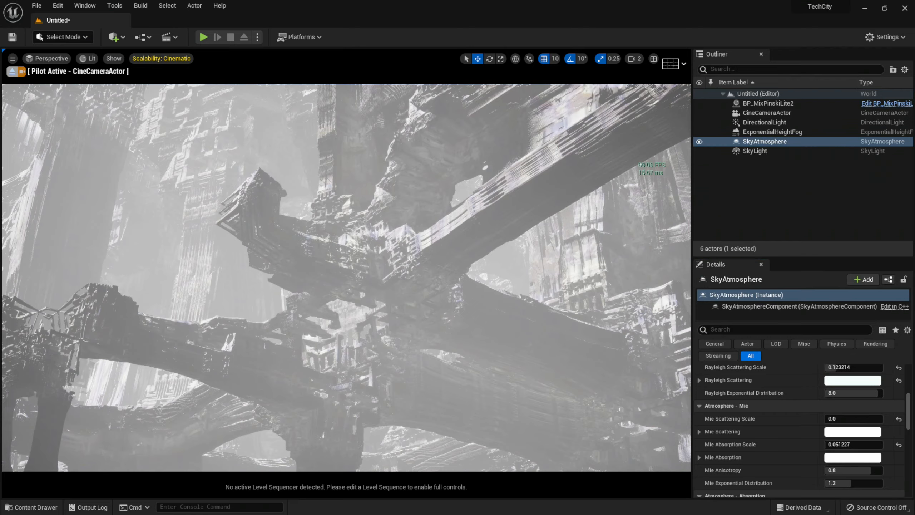
{"action": "right_click_drag", "start_coordinate": [376, 299], "coordinate": [359, 298]}
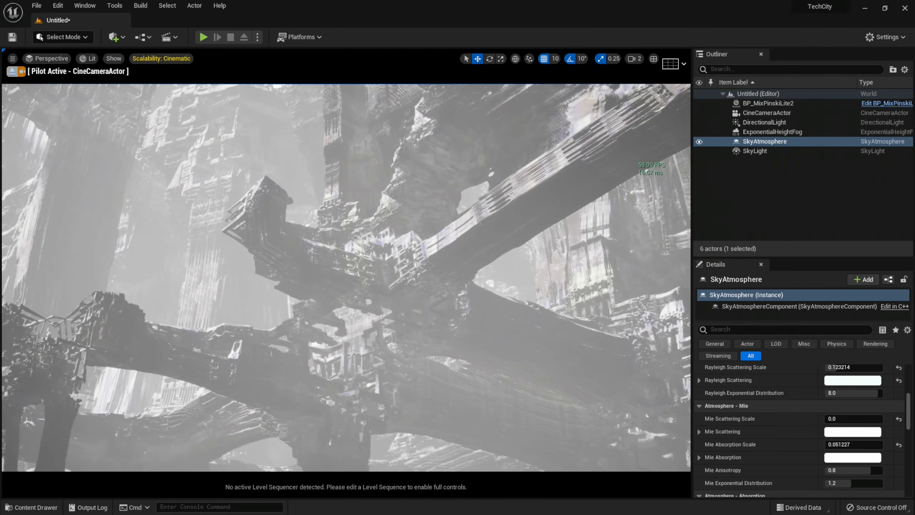
Set the CineCameraActor's manual focus distance to about 4410 cm, after trying 1.5 cm
{"action": "left_click", "coordinate": [767, 114]}
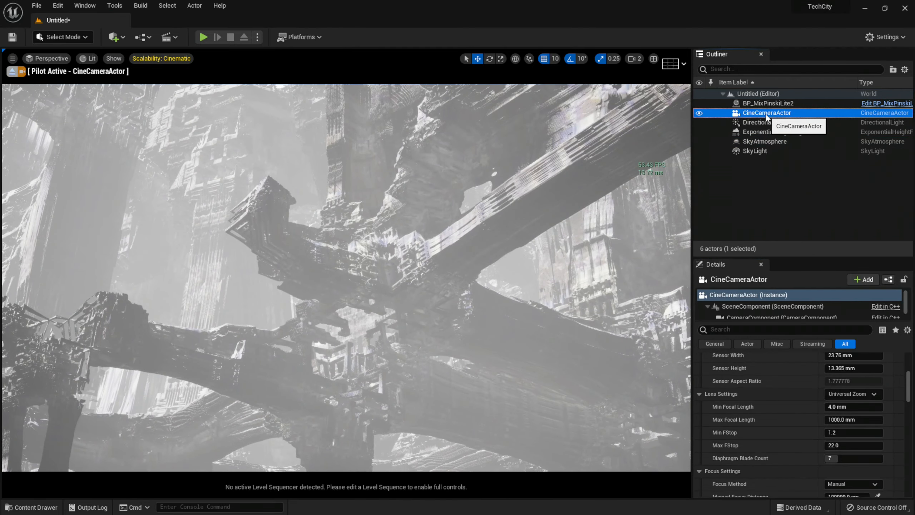
{"action": "left_click_drag", "start_coordinate": [788, 257], "coordinate": [789, 151]}
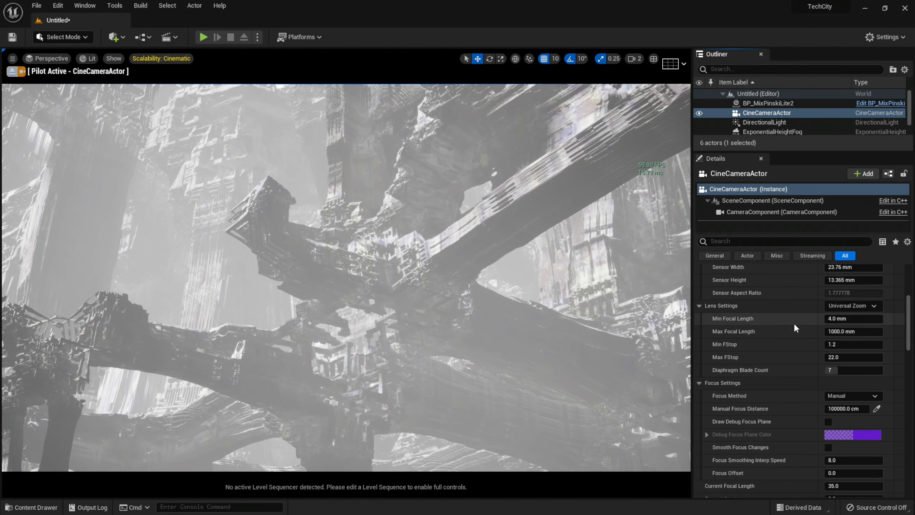
{"action": "scroll", "coordinate": [787, 323], "scroll_direction": "down", "scroll_amount": 3}
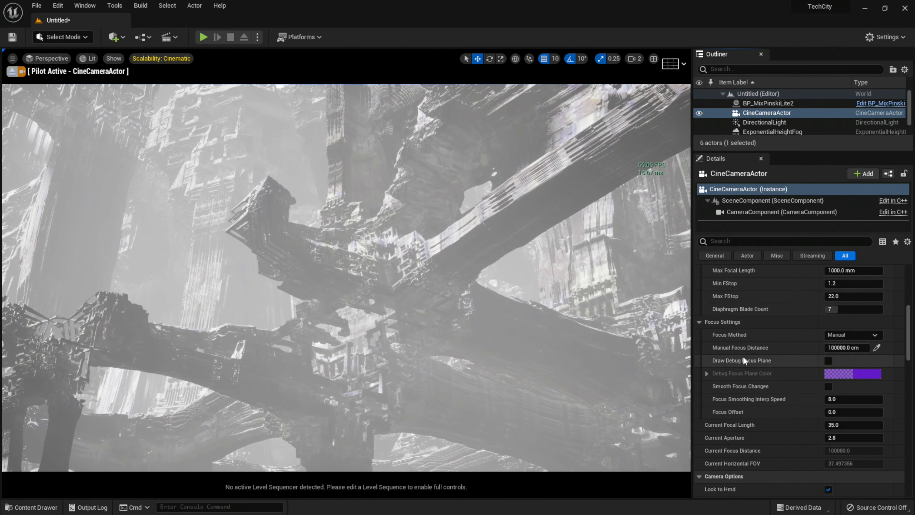
{"action": "left_click", "coordinate": [842, 349]}
{"action": "type", "text": "1.5"}
{"action": "key", "text": "Return"}
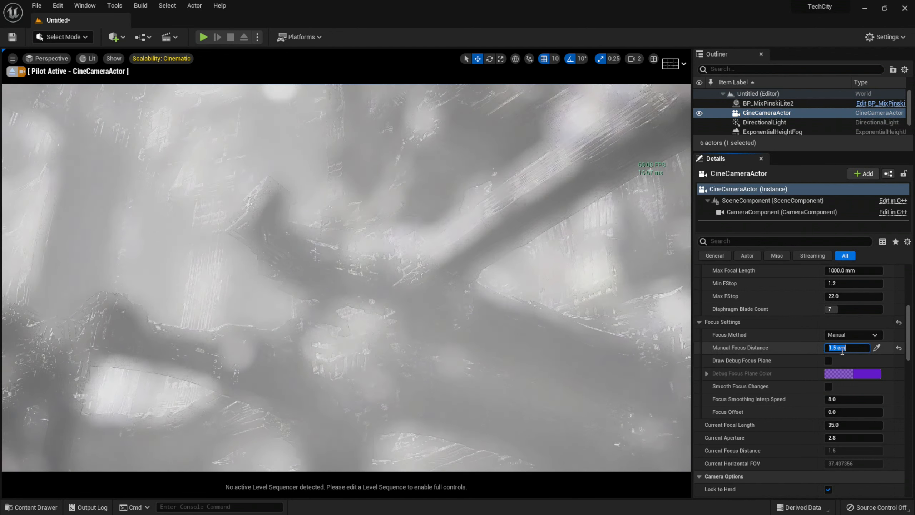
{"action": "left_click", "coordinate": [796, 349]}
{"action": "left_click_drag", "start_coordinate": [840, 348], "coordinate": [845, 347]}
{"action": "left_click_drag", "start_coordinate": [847, 347], "coordinate": [894, 348]}
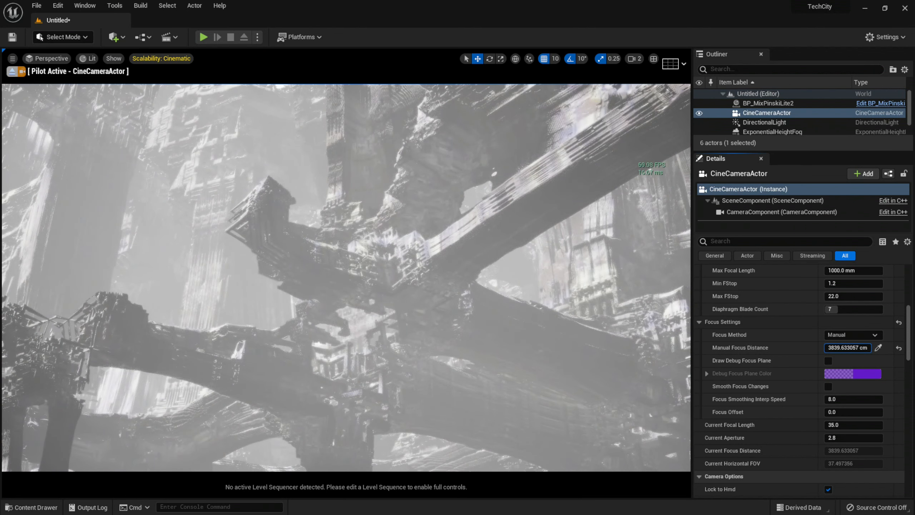
Set the CineCameraActor lens's minimum f-stop to 0.1 and lower its current aperture below 1.2
{"action": "scroll", "coordinate": [760, 390], "scroll_direction": "down", "scroll_amount": 3}
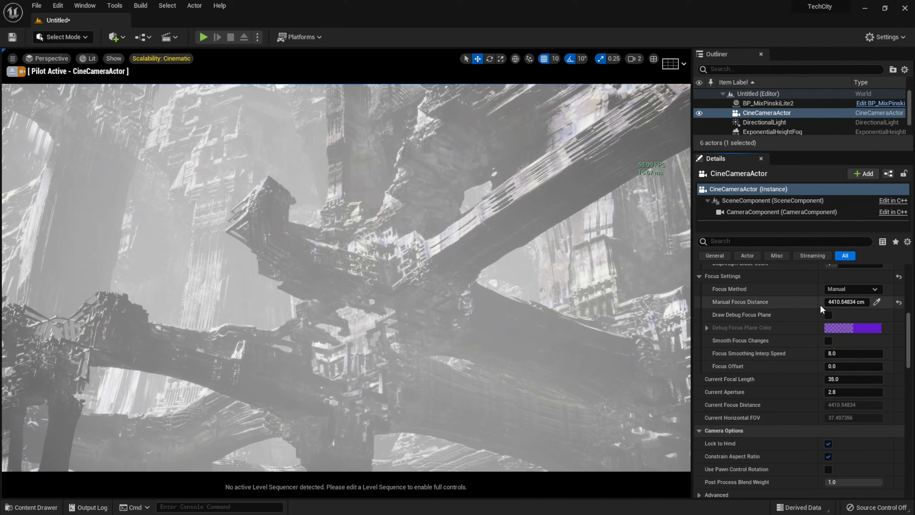
{"action": "left_click_drag", "start_coordinate": [843, 393], "coordinate": [811, 392]}
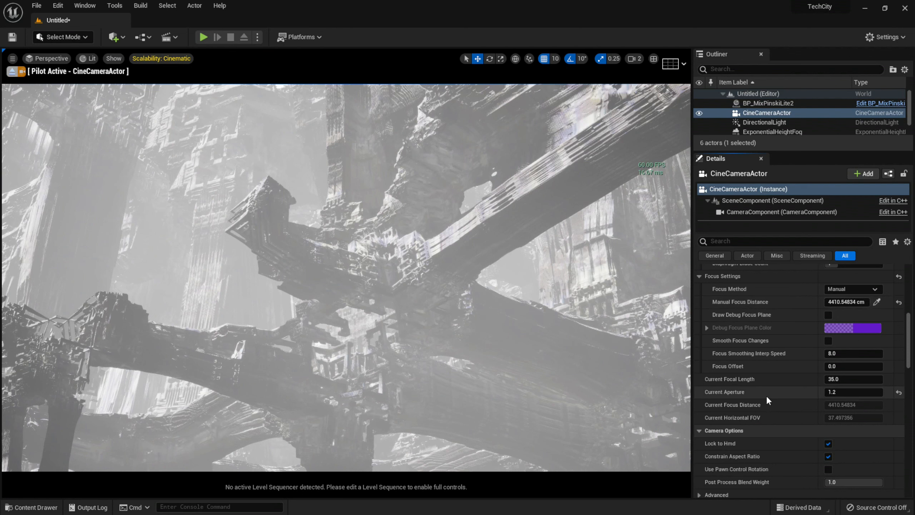
{"action": "left_click", "coordinate": [835, 392]}
{"action": "left_click_drag", "start_coordinate": [839, 393], "coordinate": [839, 392]}
{"action": "scroll", "coordinate": [731, 355], "scroll_direction": "up", "scroll_amount": 2}
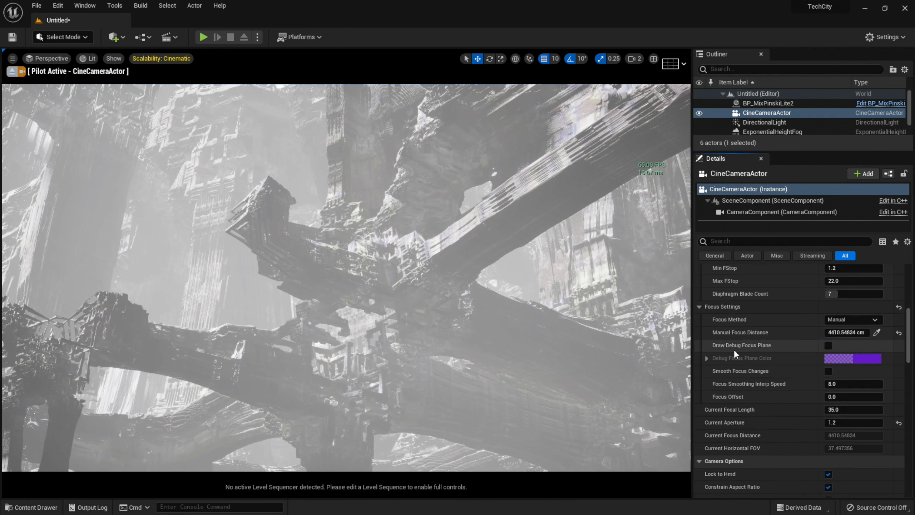
{"action": "scroll", "coordinate": [734, 343], "scroll_direction": "up", "scroll_amount": 2}
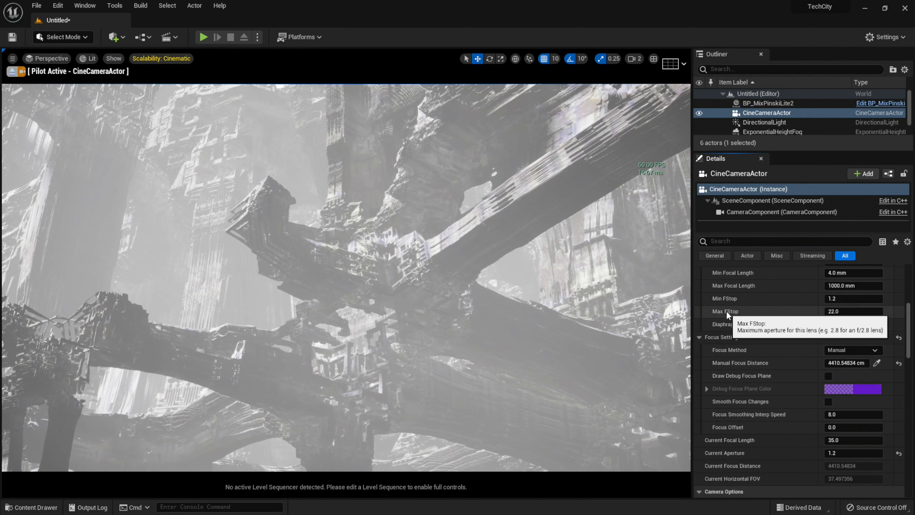
{"action": "left_click", "coordinate": [848, 300]}
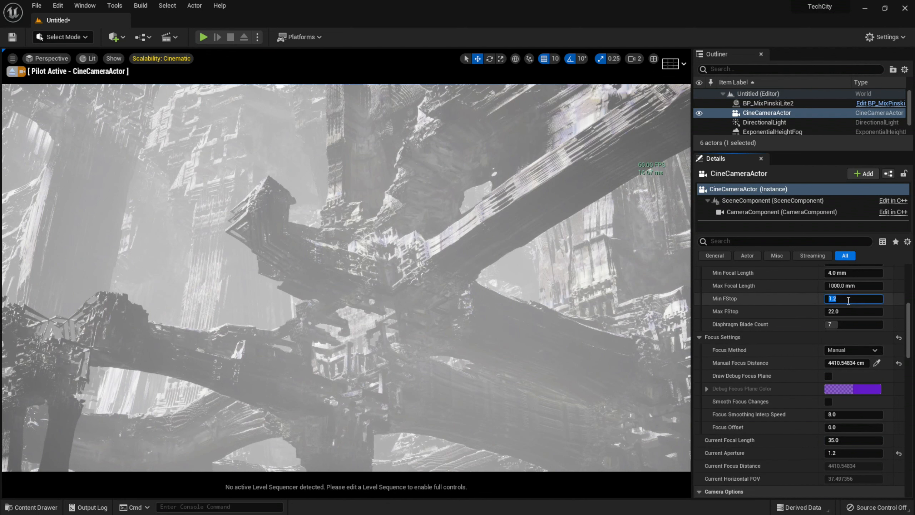
{"action": "type", "text": "0.1"}
{"action": "key", "text": "Return"}
{"action": "scroll", "coordinate": [742, 344], "scroll_direction": "down", "scroll_amount": 4}
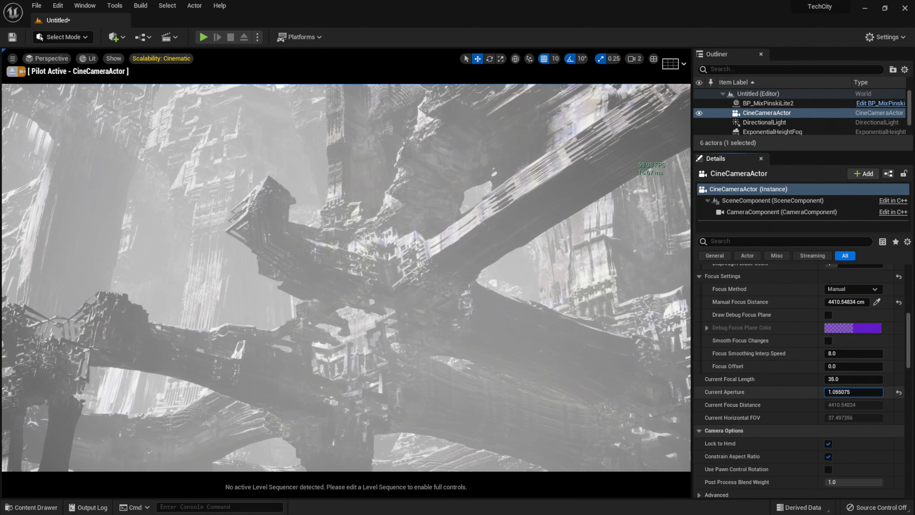
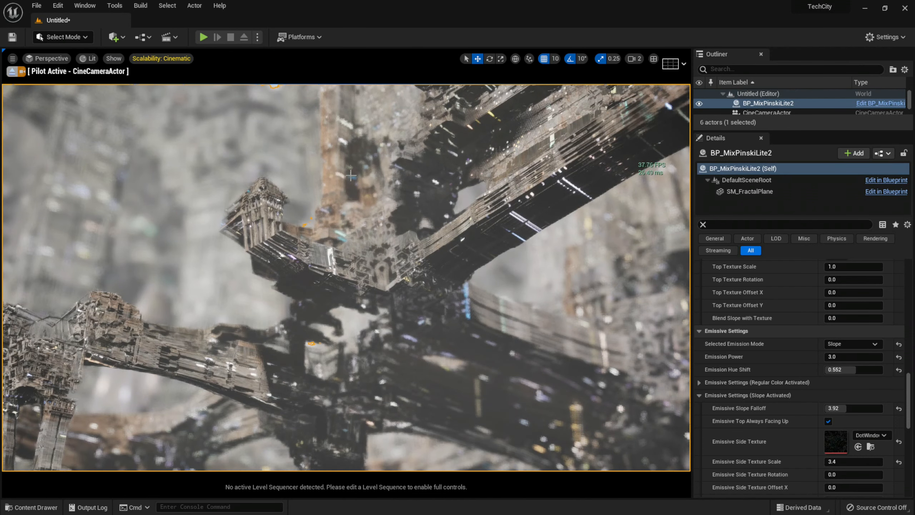
Raise the viewport's screen percentage to 85 and slightly reframe the crossing beams with the piloted camera
{"action": "left_click", "coordinate": [14, 59]}
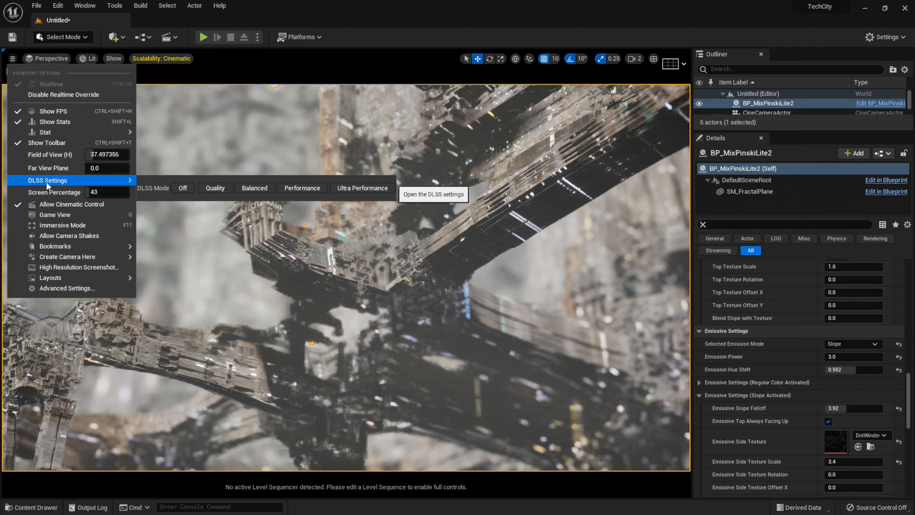
{"action": "left_click_drag", "start_coordinate": [89, 193], "coordinate": [102, 193]}
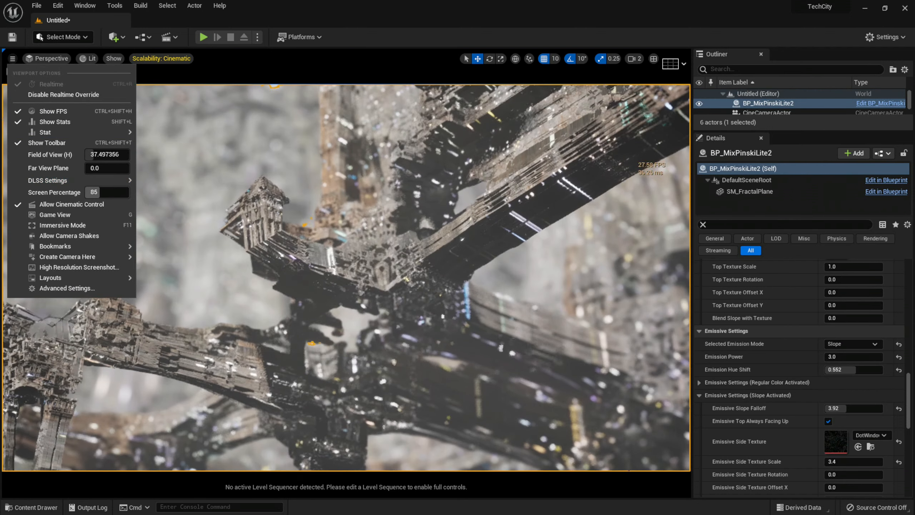
{"action": "right_click_drag", "start_coordinate": [377, 242], "coordinate": [385, 247]}
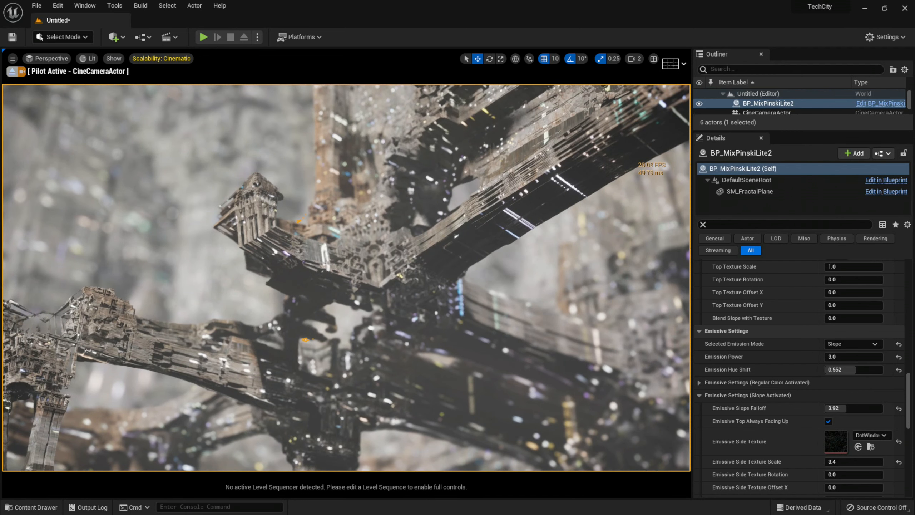
{"action": "right_click_drag", "start_coordinate": [329, 252], "coordinate": [309, 232]}
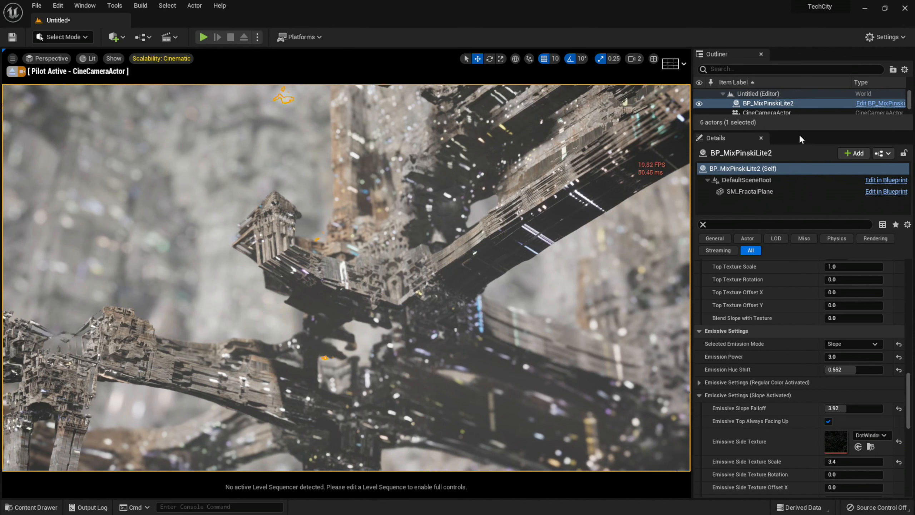
Set the CineCameraActor's manual focus distance to about 1912 cm and adjust the piloted camera's framing of the beams
{"action": "left_click", "coordinate": [764, 113]}
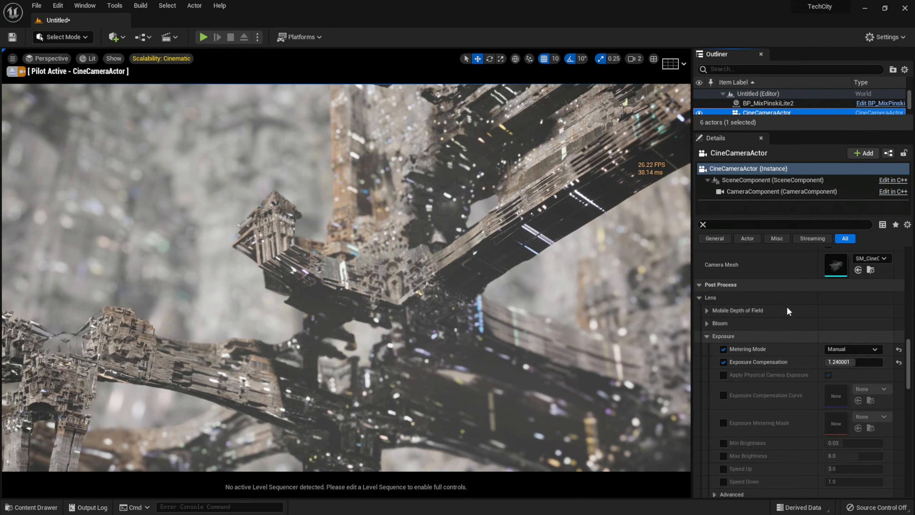
{"action": "scroll", "coordinate": [786, 306], "scroll_direction": "up", "scroll_amount": 10}
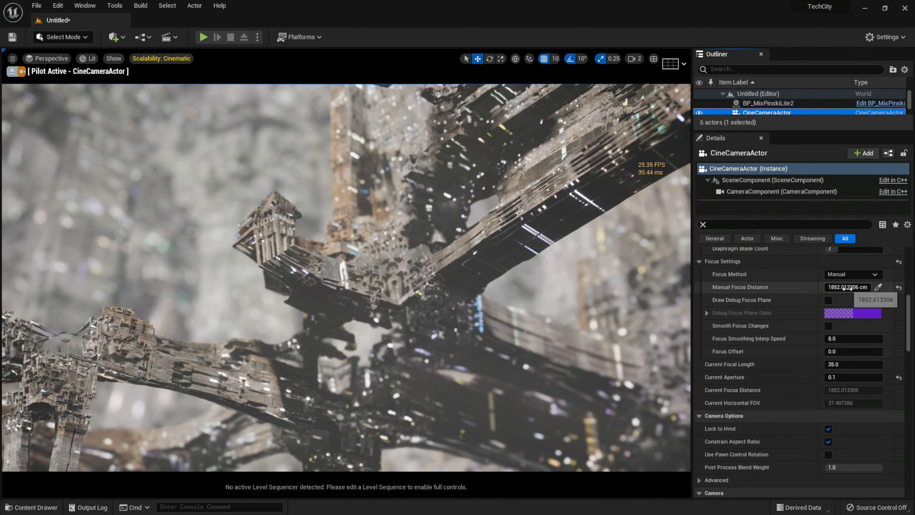
{"action": "mouse_move", "coordinate": [848, 288]}
{"action": "left_mouse_down"}
{"action": "mouse_move", "coordinate": [870, 288]}
{"action": "mouse_move", "coordinate": [842, 288]}
{"action": "left_mouse_up"}
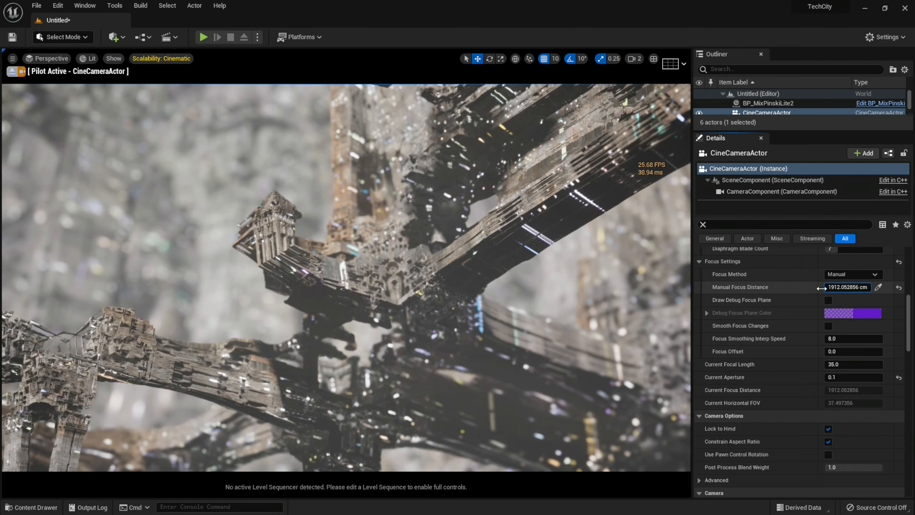
{"action": "key", "text": "w"}
{"action": "right_click_drag", "start_coordinate": [422, 324], "coordinate": [451, 338]}
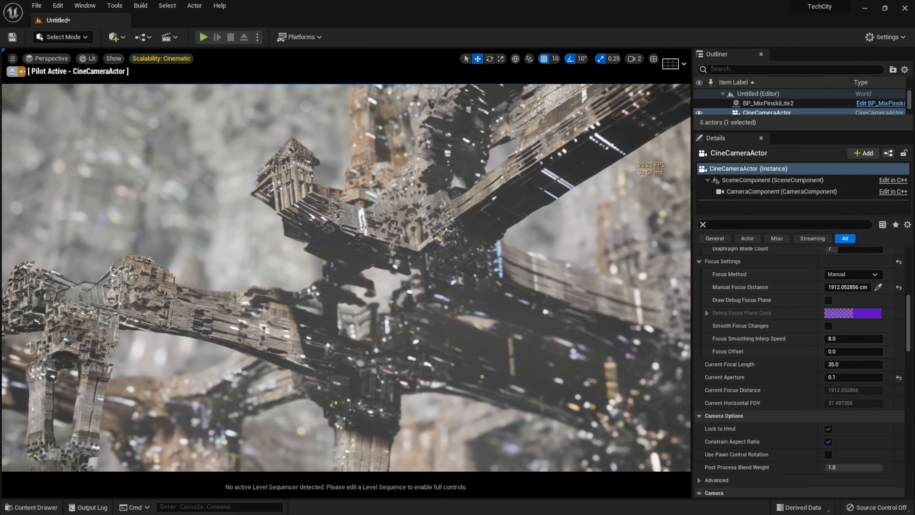
Reframe the piloted camera around the crossing beams and place a Cube in the camera's view
{"action": "right_click_drag", "start_coordinate": [390, 288], "coordinate": [361, 283]}
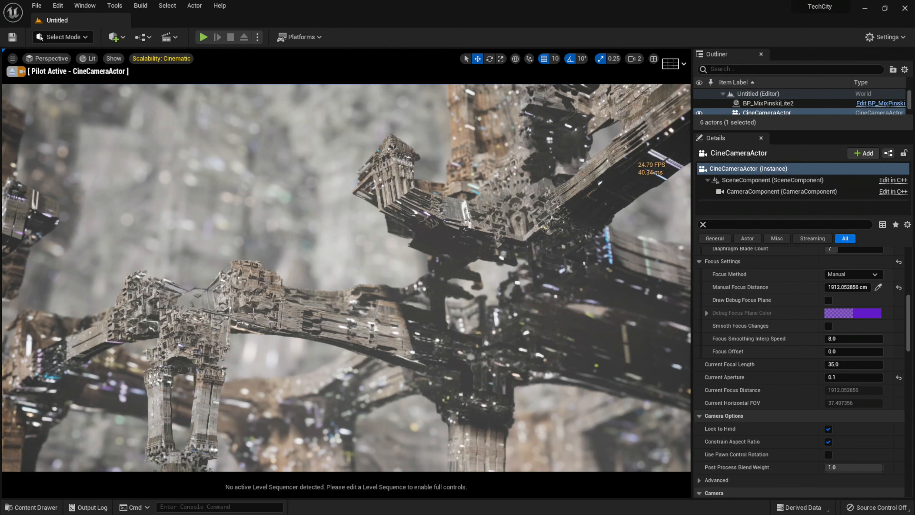
{"action": "left_click", "coordinate": [113, 36]}
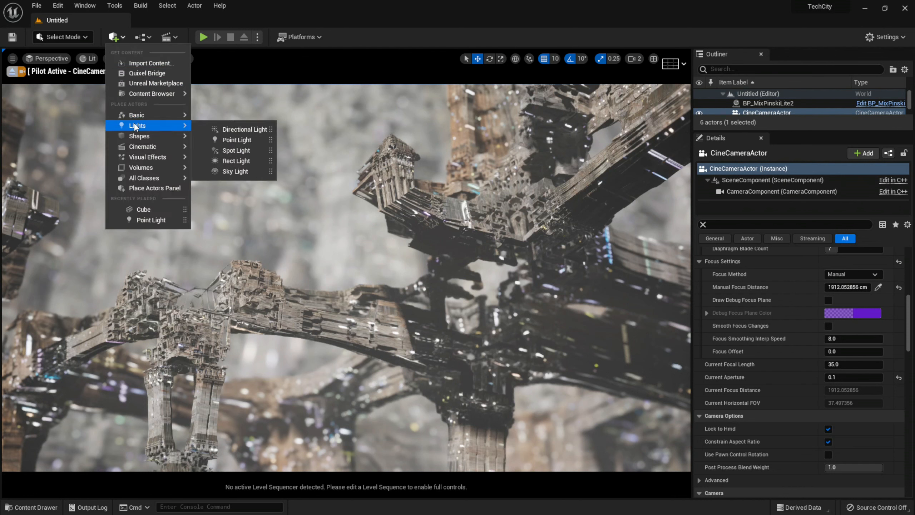
{"action": "mouse_move", "coordinate": [145, 137]}
{"action": "left_click_drag", "start_coordinate": [225, 140], "coordinate": [395, 189]}
{"action": "key", "text": "e"}
{"action": "key", "text": "r"}
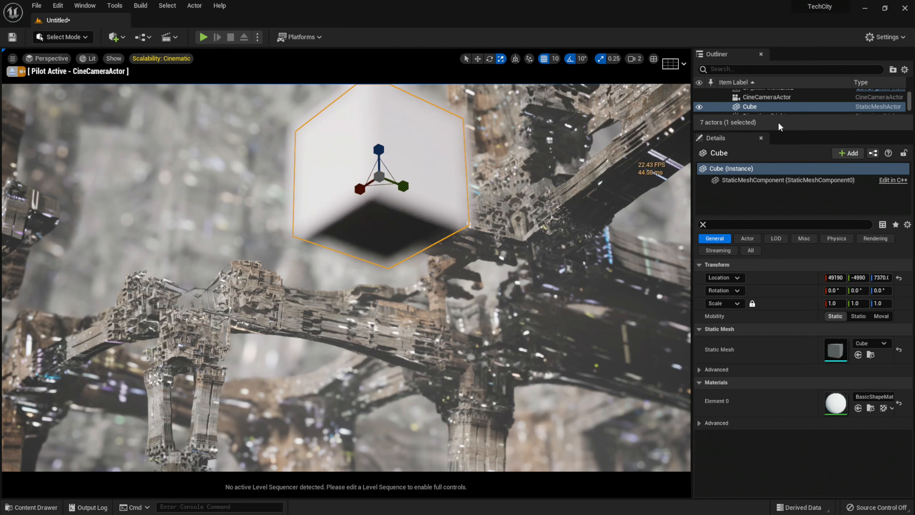
Stop piloting the CineCameraActor and select the cube in the free perspective view
{"action": "left_click_drag", "start_coordinate": [779, 131], "coordinate": [775, 179]}
{"action": "left_click", "coordinate": [762, 112]}
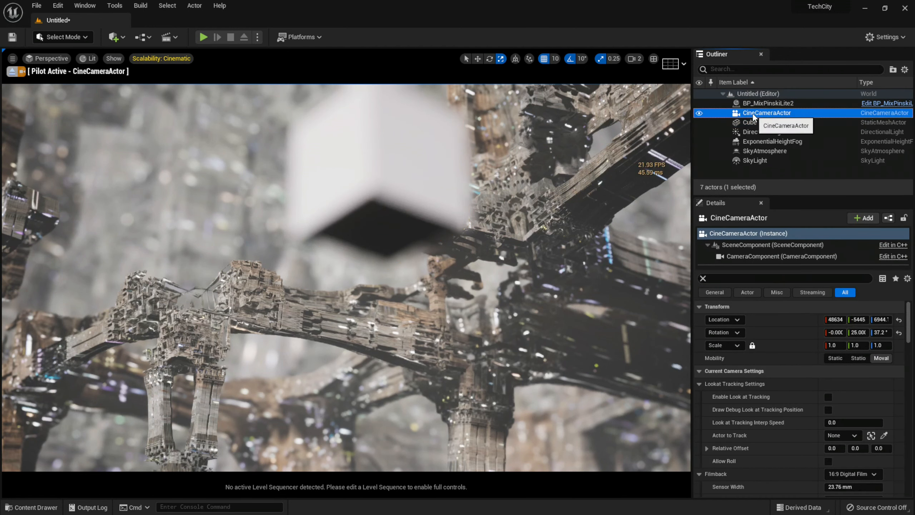
{"action": "right_click", "coordinate": [754, 115]}
{"action": "left_click", "coordinate": [800, 195]}
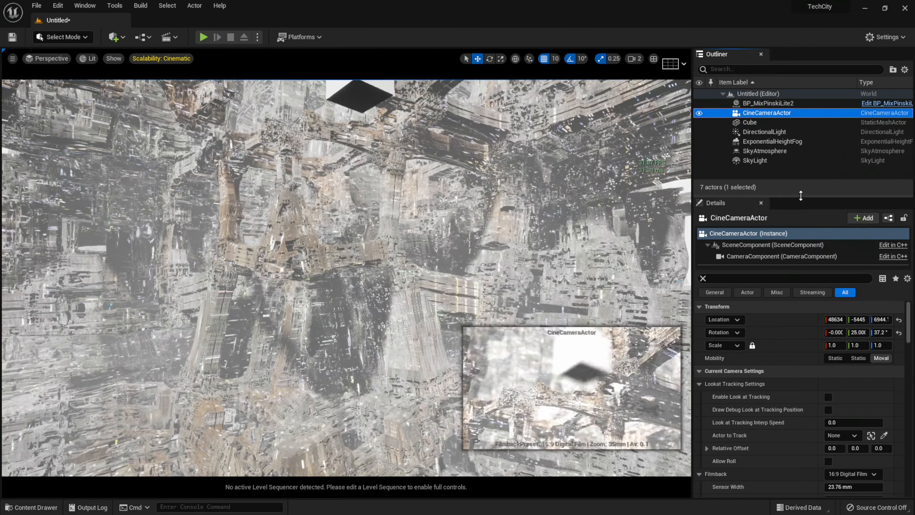
{"action": "right_click_drag", "start_coordinate": [523, 210], "coordinate": [536, 158]}
{"action": "left_click", "coordinate": [352, 154]}
Lower the viewport scalability to Medium and view the cube from farther back
{"action": "left_click", "coordinate": [161, 58]}
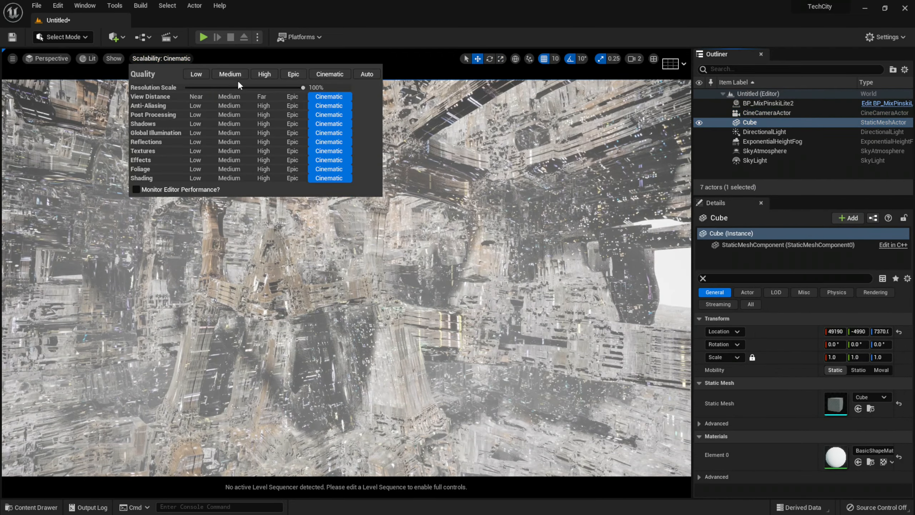
{"action": "left_click", "coordinate": [232, 76]}
{"action": "right_click_drag", "start_coordinate": [252, 152], "coordinate": [251, 123]}
{"action": "right_click_drag", "start_coordinate": [374, 274], "coordinate": [375, 390]}
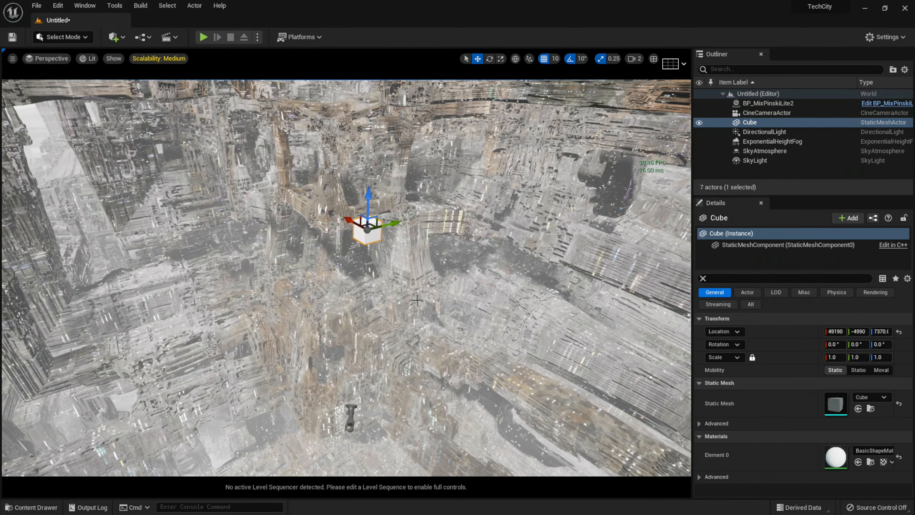
{"action": "right_click_drag", "start_coordinate": [417, 300], "coordinate": [361, 249]}
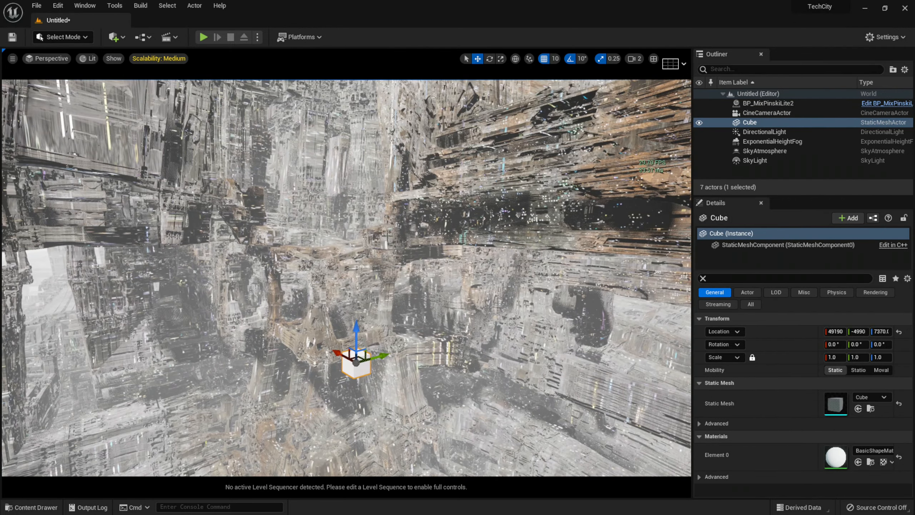
Raise the cube to about Z 7850 and stretch its scale to 37.5 in Y and 25.25 in Z
{"action": "left_click_drag", "start_coordinate": [356, 328], "coordinate": [357, 231]}
{"action": "key", "text": "space"}
{"action": "key", "text": "space"}
{"action": "left_click_drag", "start_coordinate": [381, 264], "coordinate": [537, 249]}
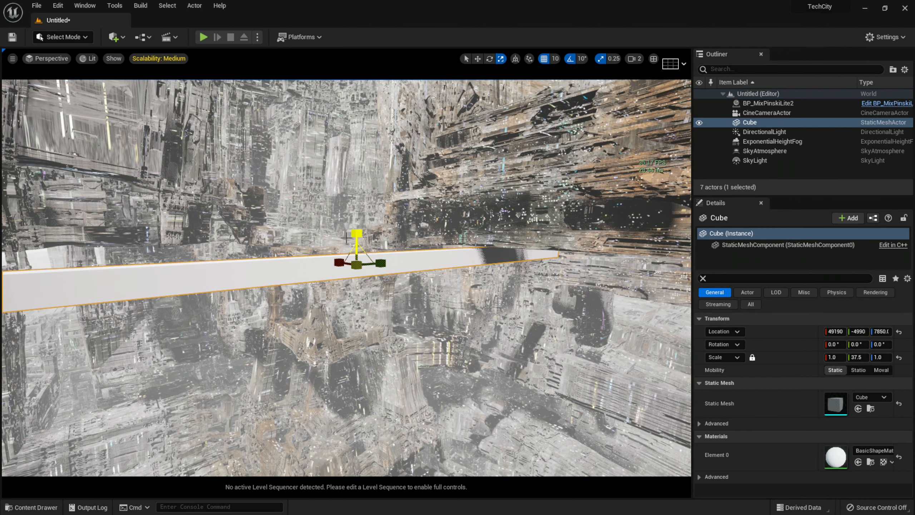
{"action": "left_click_drag", "start_coordinate": [356, 233], "coordinate": [425, 78]}
Raise the stretched cube above the fractal corridor to about Z 10920
{"action": "key", "text": "space"}
{"action": "key", "text": "s"}
{"action": "right_click_drag", "start_coordinate": [425, 78], "coordinate": [381, 58]}
{"action": "left_click_drag", "start_coordinate": [382, 223], "coordinate": [413, 114]}
{"action": "mouse_move", "coordinate": [491, 266]}
{"action": "right_mouse_down"}
{"action": "mouse_move", "coordinate": [404, 261]}
{"action": "mouse_move", "coordinate": [386, 209]}
{"action": "mouse_move", "coordinate": [461, 249]}
{"action": "mouse_move", "coordinate": [483, 274]}
{"action": "right_mouse_up"}
{"action": "left_click_drag", "start_coordinate": [376, 156], "coordinate": [379, 36]}
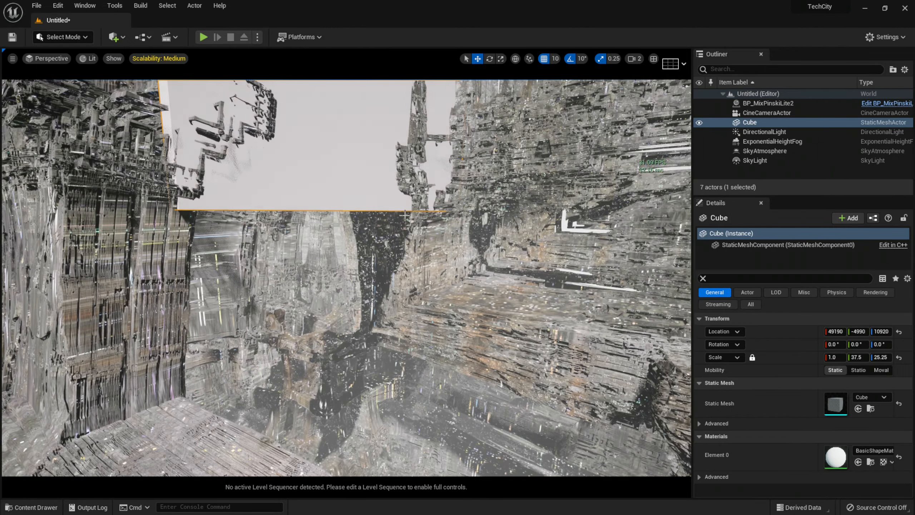
Increase the cube's Z scale to 53.25 and raise it to about Z 12010
{"action": "right_click_drag", "start_coordinate": [375, 254], "coordinate": [376, 152]}
{"action": "key", "text": "r"}
{"action": "left_click_drag", "start_coordinate": [370, 259], "coordinate": [367, 170]}
{"action": "key", "text": "w"}
Pilot the CineCameraActor again to check how the cube shadows the framed beams
{"action": "left_click", "coordinate": [753, 113]}
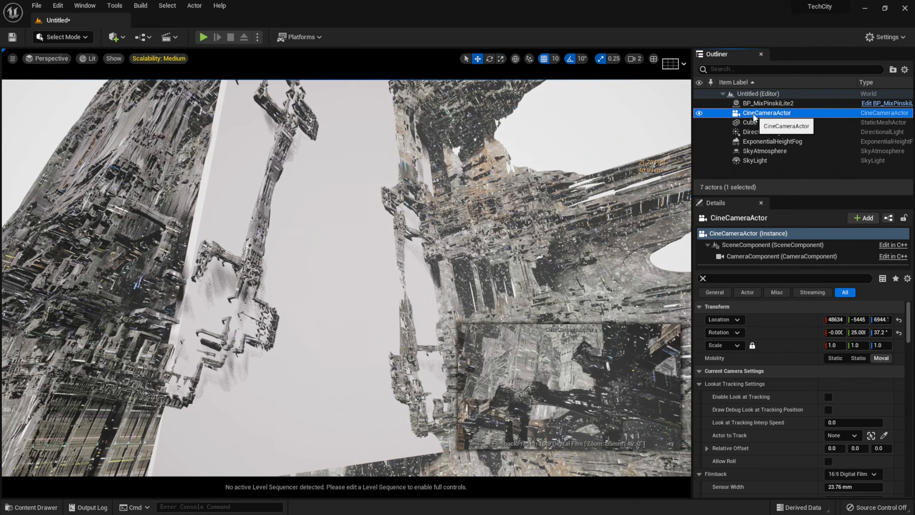
{"action": "right_click", "coordinate": [745, 114]}
{"action": "left_click", "coordinate": [787, 191]}
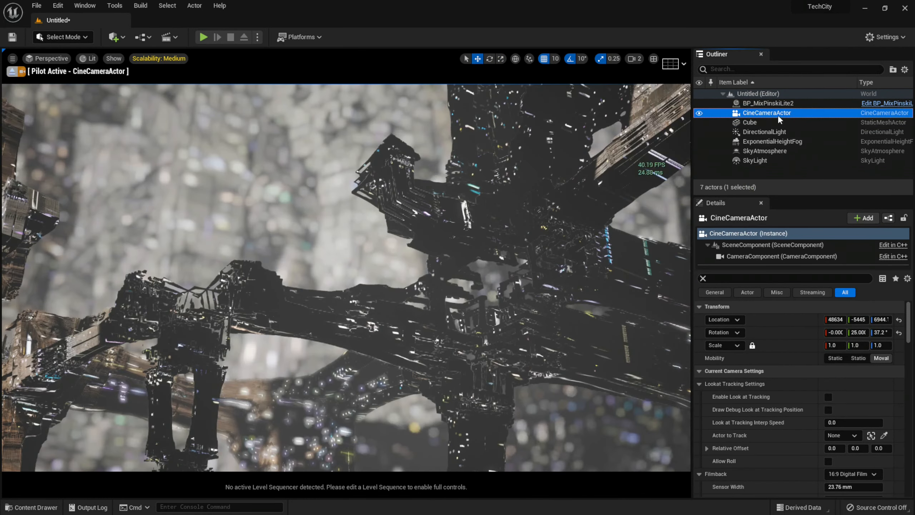
Move the cube to about X 48997, Y -7521, Z 15964, unlock its scale, and enlarge it to about 39.2 in Y and 80.7 in Z
{"action": "left_click", "coordinate": [757, 122]}
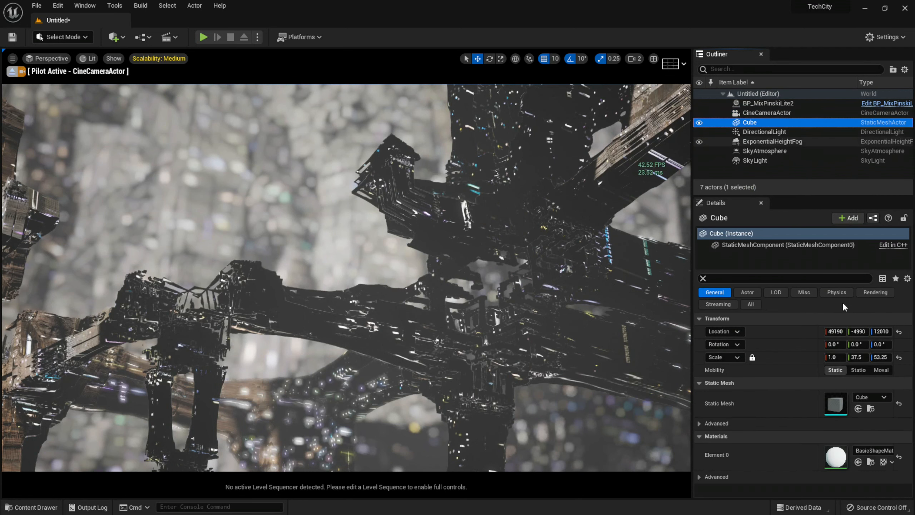
{"action": "left_click_drag", "start_coordinate": [859, 332], "coordinate": [867, 357]}
{"action": "left_click", "coordinate": [752, 357]}
{"action": "left_click_drag", "start_coordinate": [881, 357], "coordinate": [905, 357]}
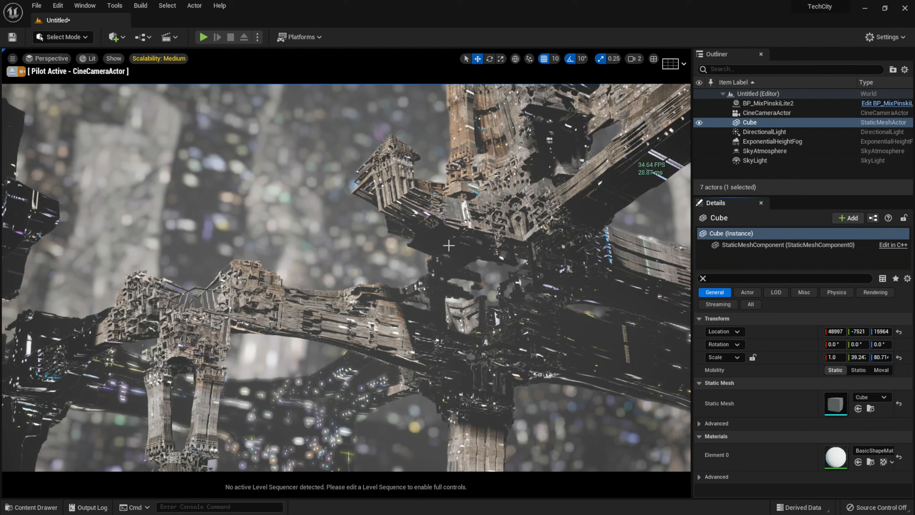
Set the SkyLight's intensity scale to 0.1, after trying about 122 and 1.0
{"action": "left_click", "coordinate": [757, 150]}
{"action": "left_click", "coordinate": [753, 160]}
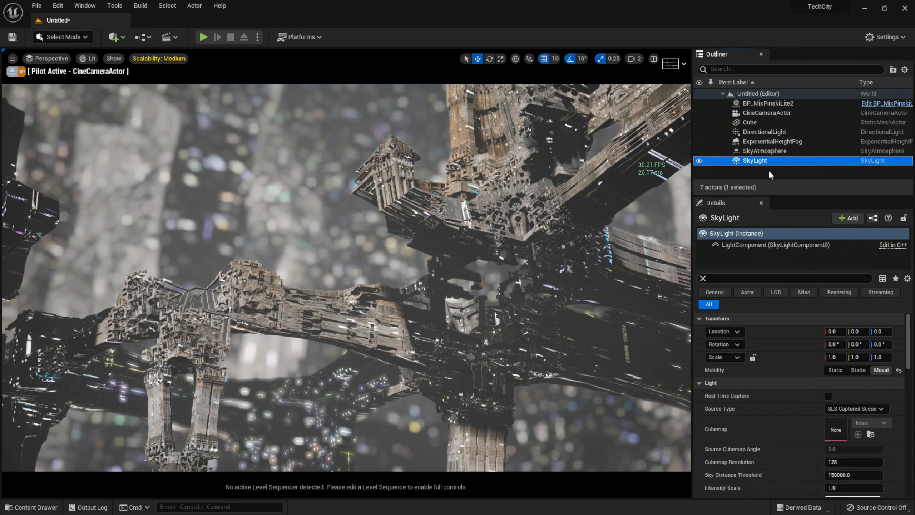
{"action": "left_click_drag", "start_coordinate": [785, 196], "coordinate": [792, 101]}
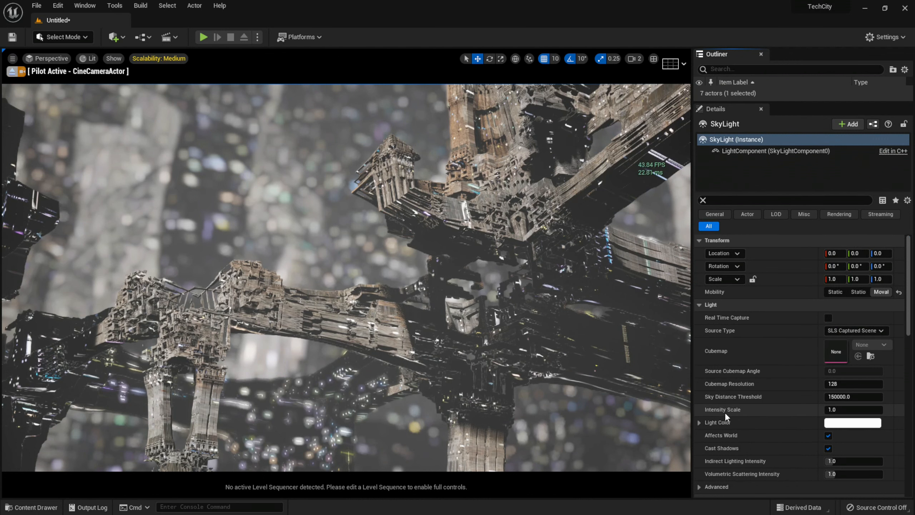
{"action": "mouse_move", "coordinate": [837, 411]}
{"action": "left_mouse_down"}
{"action": "mouse_move", "coordinate": [865, 411]}
{"action": "mouse_move", "coordinate": [843, 410]}
{"action": "left_mouse_up"}
{"action": "left_click", "coordinate": [844, 411]}
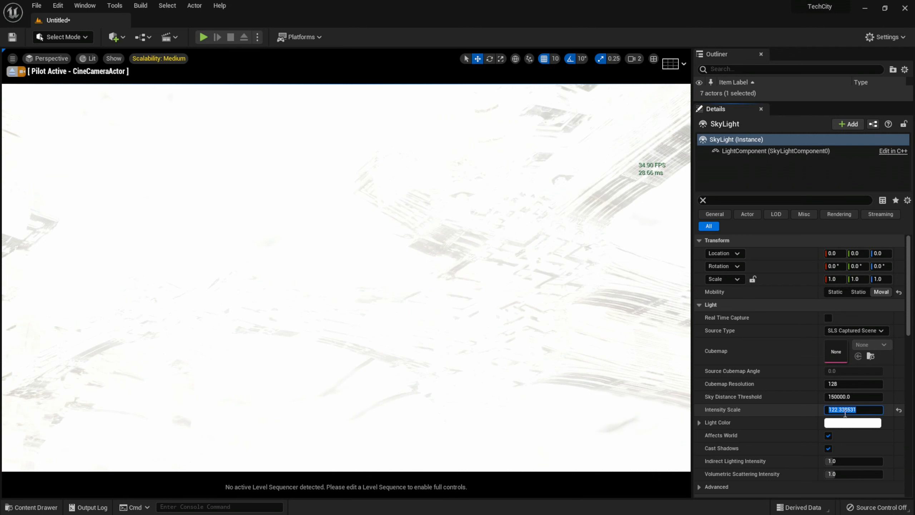
{"action": "type", "text": "1"}
{"action": "key", "text": "Return"}
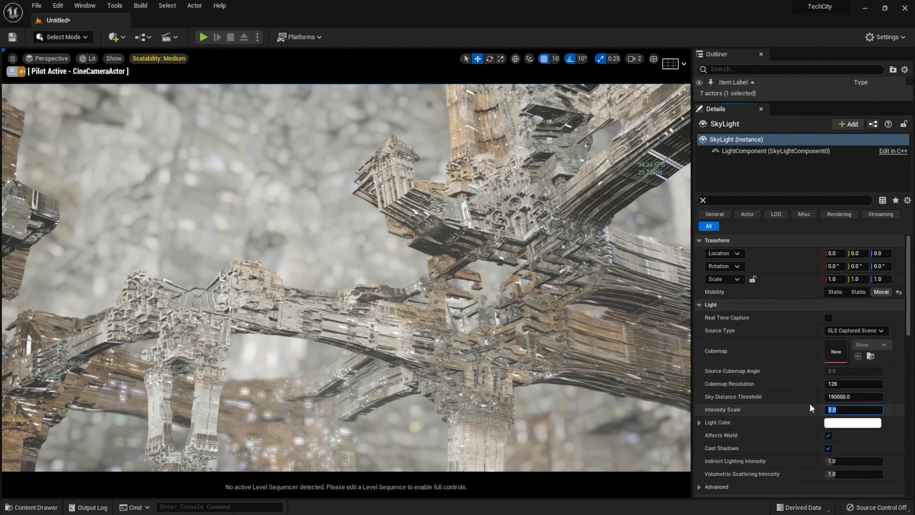
{"action": "type", "text": "0.1"}
{"action": "key", "text": "Return"}
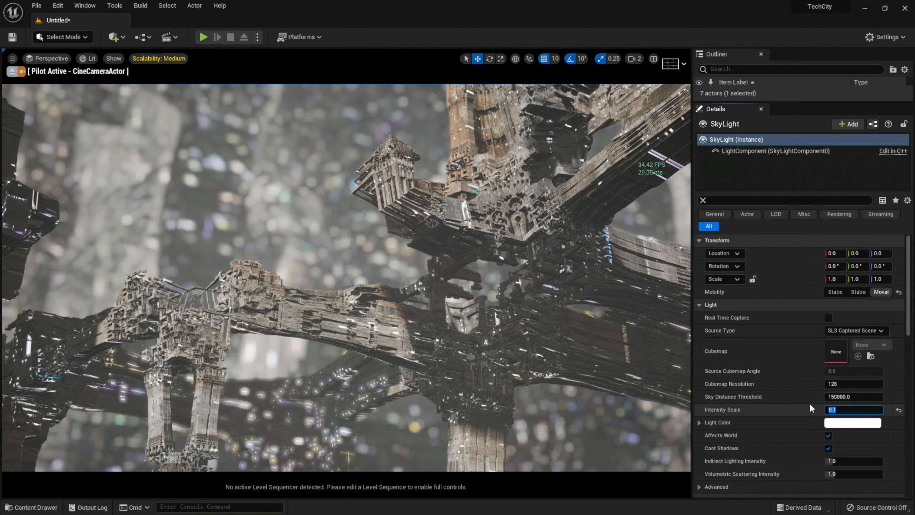
Try a SkyLight intensity scale of 0.01 and restore it to 0.1
{"action": "type", "text": "0.01"}
{"action": "key", "text": "Return"}
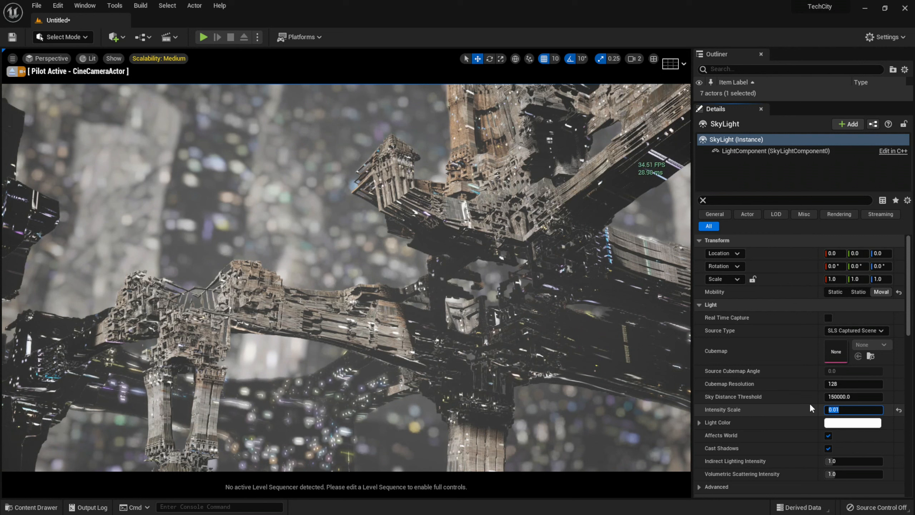
{"action": "type", "text": "0.1"}
{"action": "key", "text": "Return"}
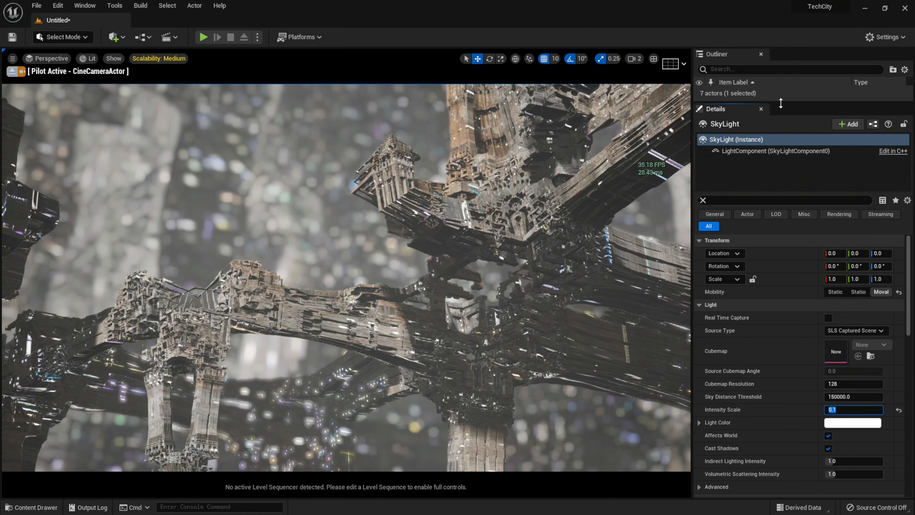
Enable chromatic aberration on the CineCameraActor with an intensity of 3.72 and a start offset of 1.0
{"action": "left_click_drag", "start_coordinate": [780, 103], "coordinate": [780, 210]}
{"action": "left_click", "coordinate": [755, 113]}
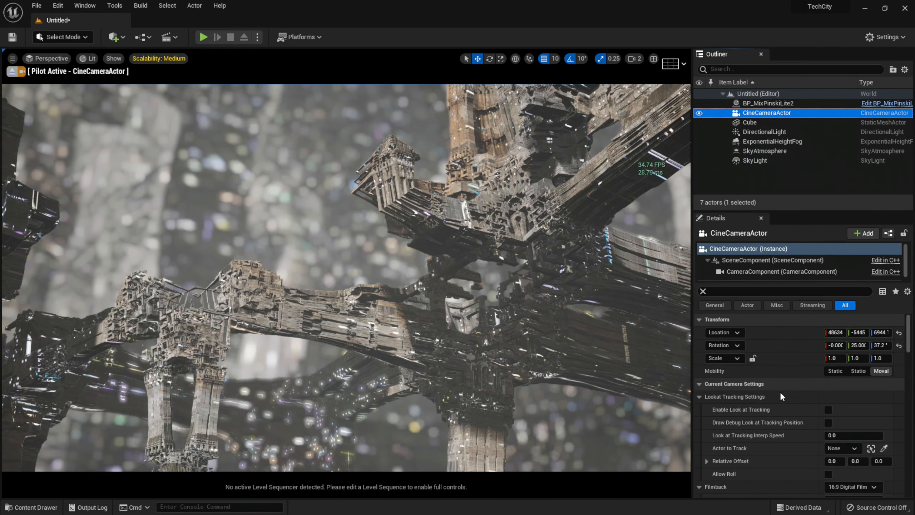
{"action": "scroll", "coordinate": [779, 392], "scroll_direction": "down", "scroll_amount": 3}
{"action": "scroll", "coordinate": [778, 393], "scroll_direction": "down", "scroll_amount": 5}
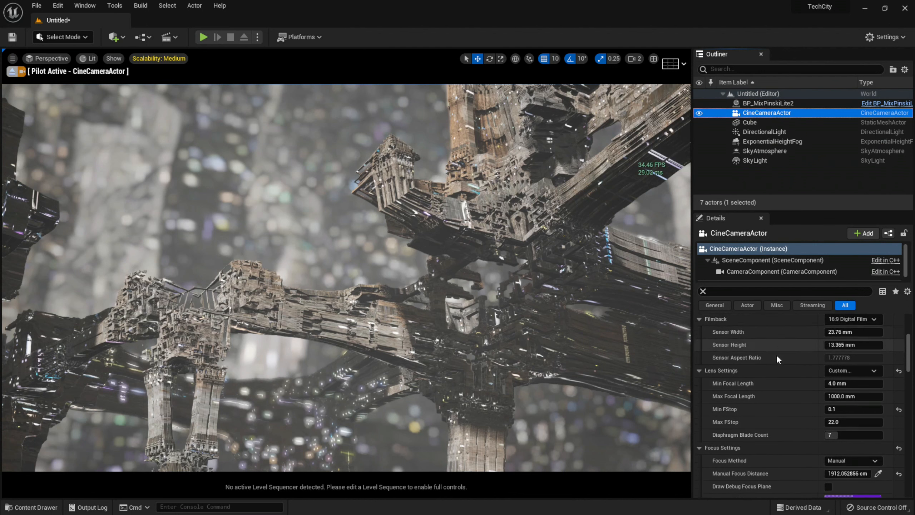
{"action": "scroll", "coordinate": [778, 354], "scroll_direction": "down", "scroll_amount": 5}
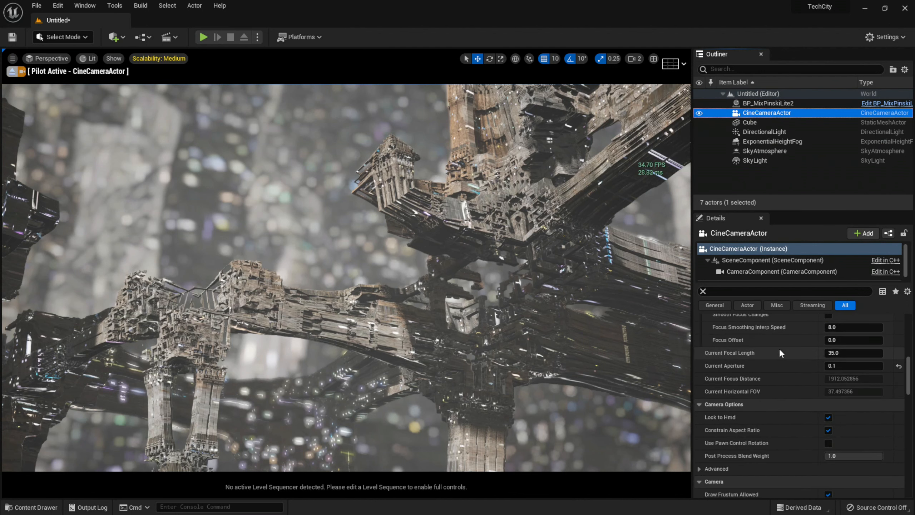
{"action": "scroll", "coordinate": [779, 354], "scroll_direction": "down", "scroll_amount": 5}
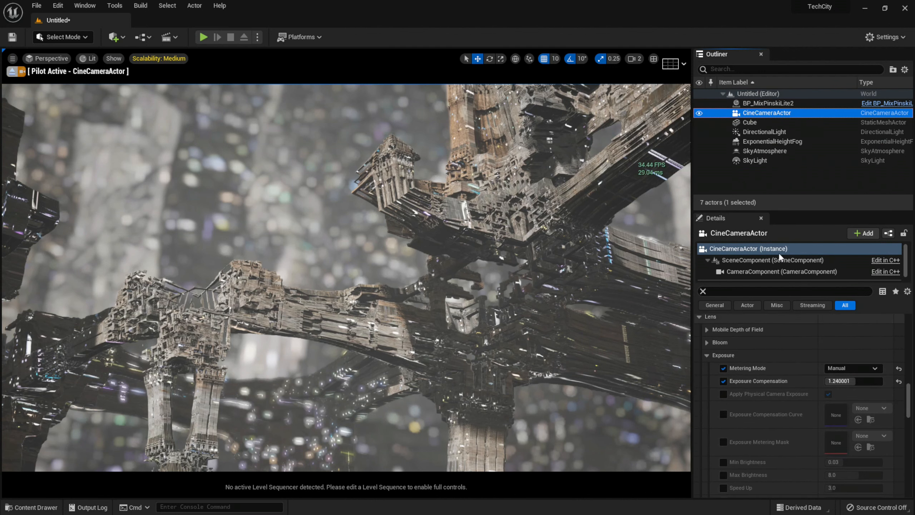
{"action": "left_click_drag", "start_coordinate": [789, 210], "coordinate": [789, 120]}
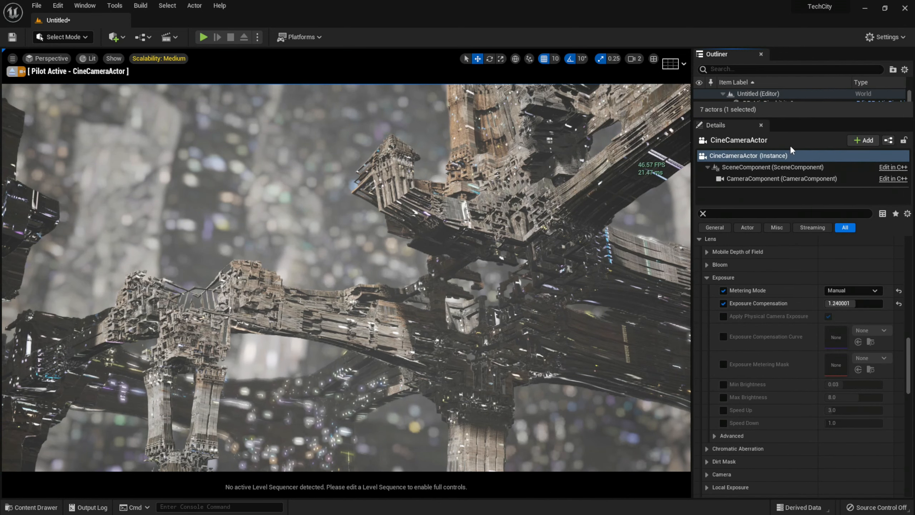
{"action": "scroll", "coordinate": [773, 309], "scroll_direction": "down", "scroll_amount": 3}
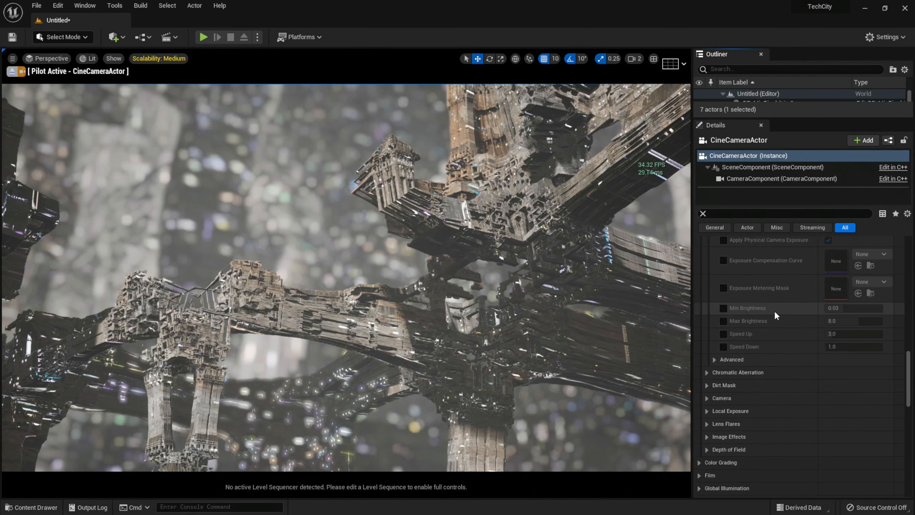
{"action": "left_click", "coordinate": [707, 372]}
{"action": "left_click", "coordinate": [723, 385]}
{"action": "left_click", "coordinate": [724, 397]}
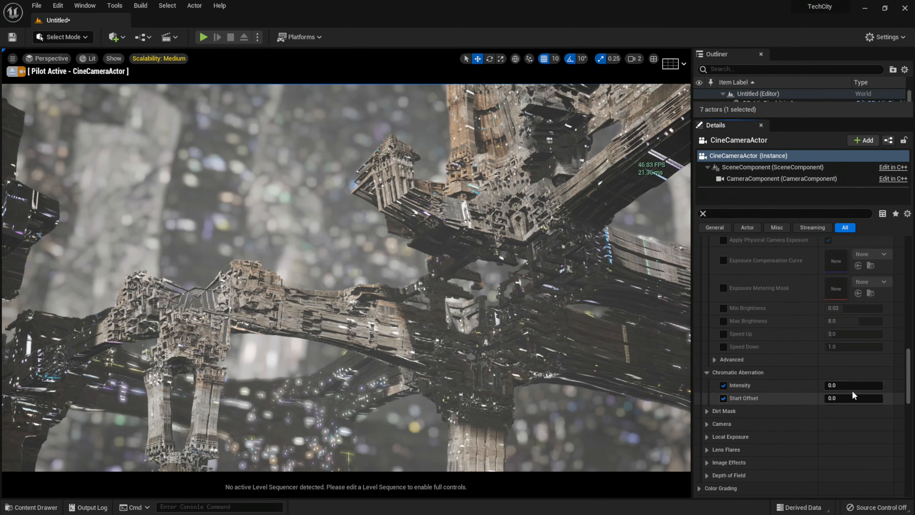
{"action": "left_click_drag", "start_coordinate": [838, 386], "coordinate": [887, 398]}
{"action": "left_click_drag", "start_coordinate": [785, 120], "coordinate": [785, 140]}
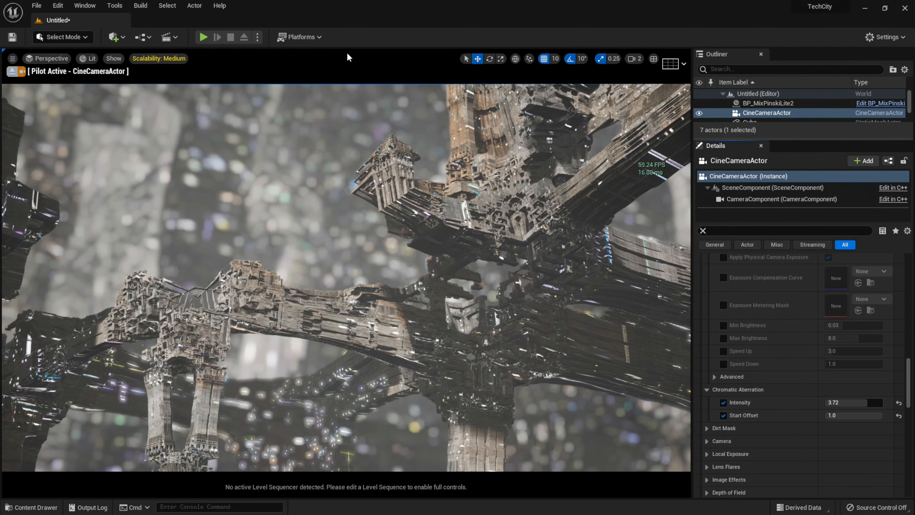
Raise the viewport scalability back to Cinematic
{"action": "left_click", "coordinate": [140, 59]}
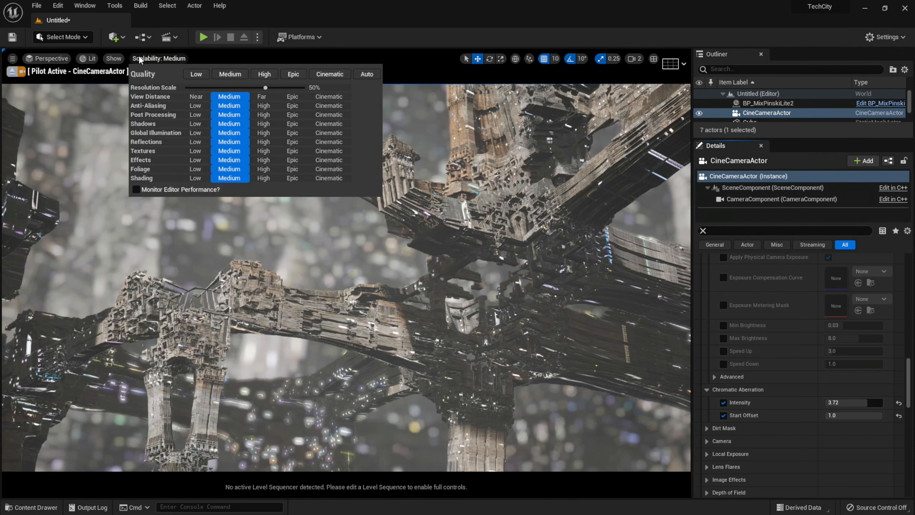
{"action": "left_click", "coordinate": [329, 74]}
{"action": "left_click", "coordinate": [578, 150]}
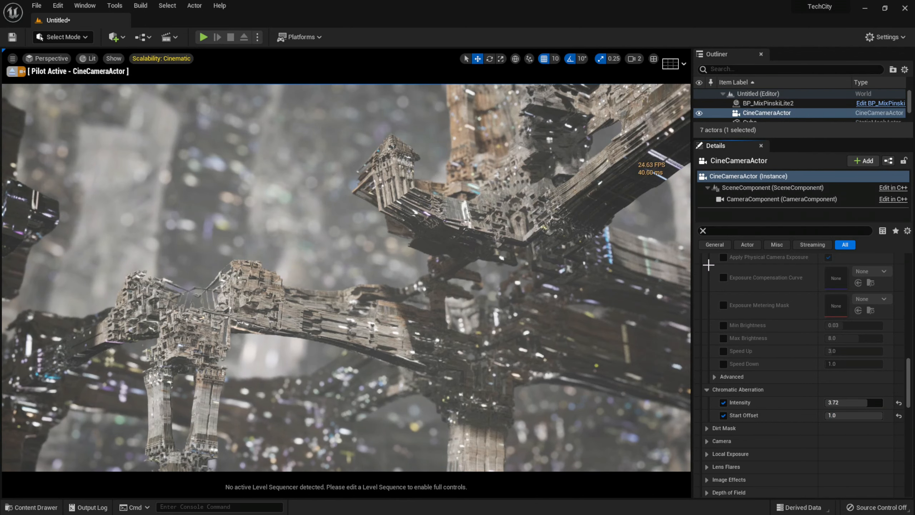
Set the camera's chromatic aberration intensity to 1.6 and start offset to 0.904, after trying an intensity of 5
{"action": "left_click", "coordinate": [861, 402]}
{"action": "type", "text": "5"}
{"action": "key", "text": "Return"}
{"action": "mouse_move", "coordinate": [853, 415]}
{"action": "left_mouse_down"}
{"action": "mouse_move", "coordinate": [829, 415]}
{"action": "mouse_move", "coordinate": [877, 415]}
{"action": "mouse_move", "coordinate": [843, 403]}
{"action": "left_mouse_up"}
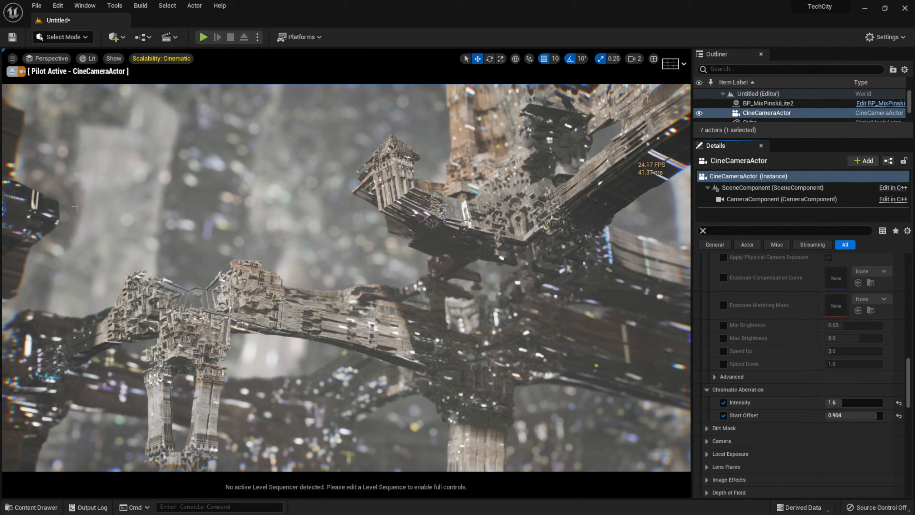
Enable the camera's lens flare intensity and tint overrides, and set the lens flare intensity to 15.744
{"action": "scroll", "coordinate": [757, 351], "scroll_direction": "down", "scroll_amount": 5}
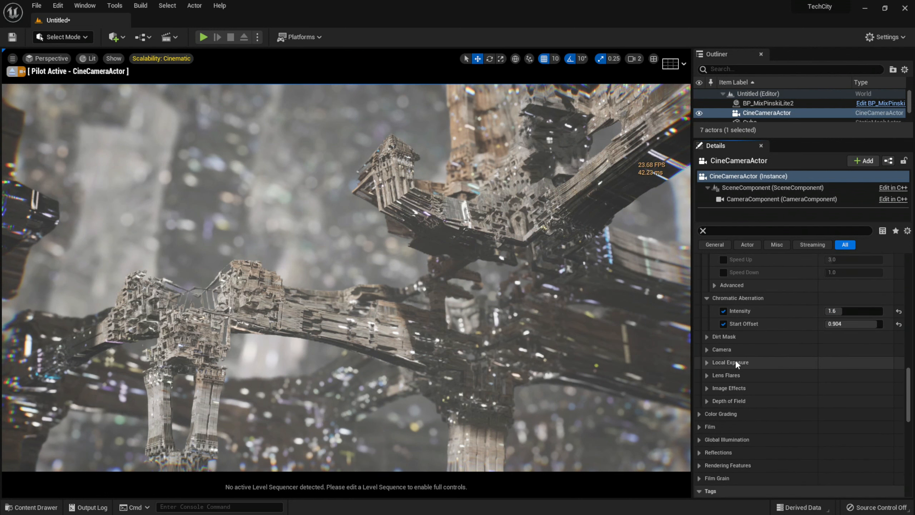
{"action": "left_click", "coordinate": [707, 375]}
{"action": "scroll", "coordinate": [757, 375], "scroll_direction": "down", "scroll_amount": 2}
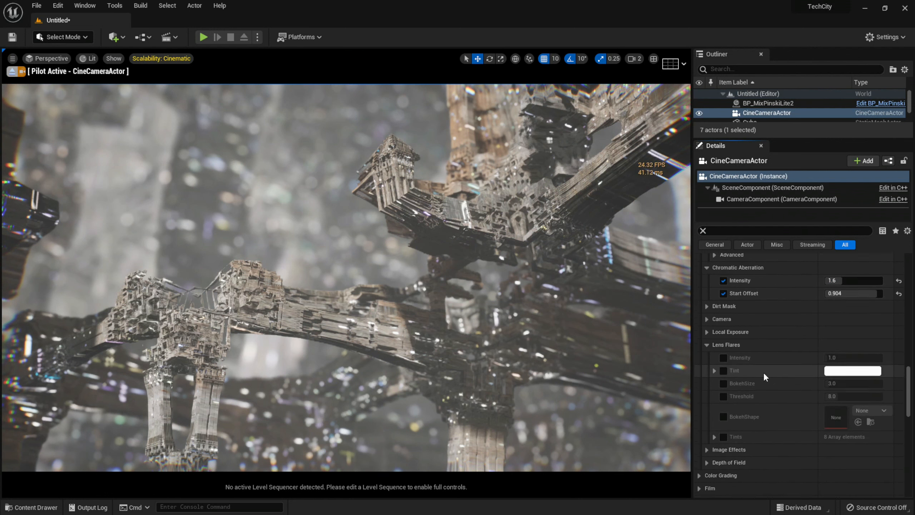
{"action": "left_click", "coordinate": [723, 342]}
{"action": "left_click", "coordinate": [724, 355]}
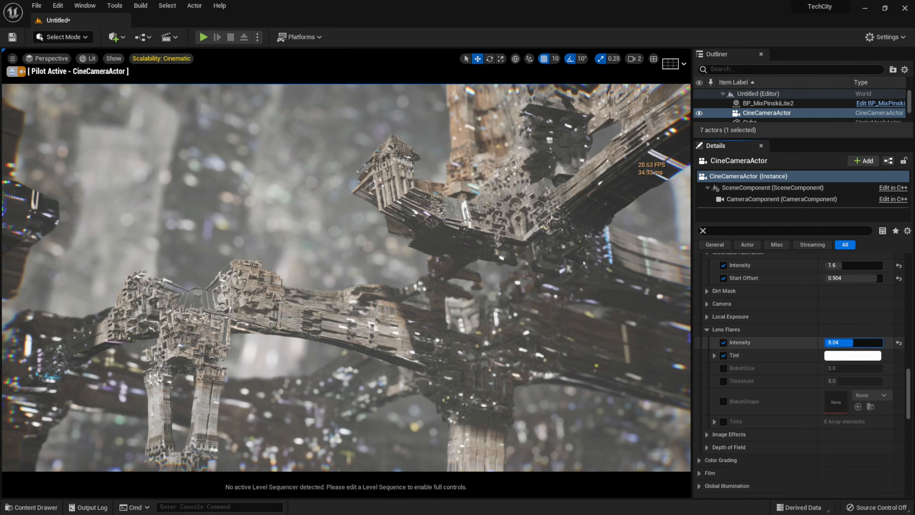
{"action": "left_click_drag", "start_coordinate": [854, 343], "coordinate": [881, 342]}
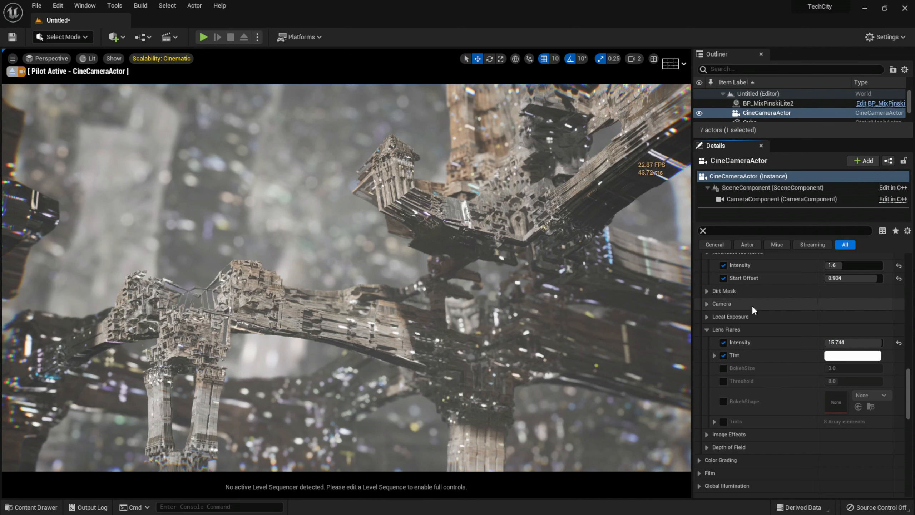
Enable the camera's bloom method and intensity overrides, choosing Convolution and an intensity of about 1.96 after trying 6.179
{"action": "scroll", "coordinate": [753, 306], "scroll_direction": "up", "scroll_amount": 10}
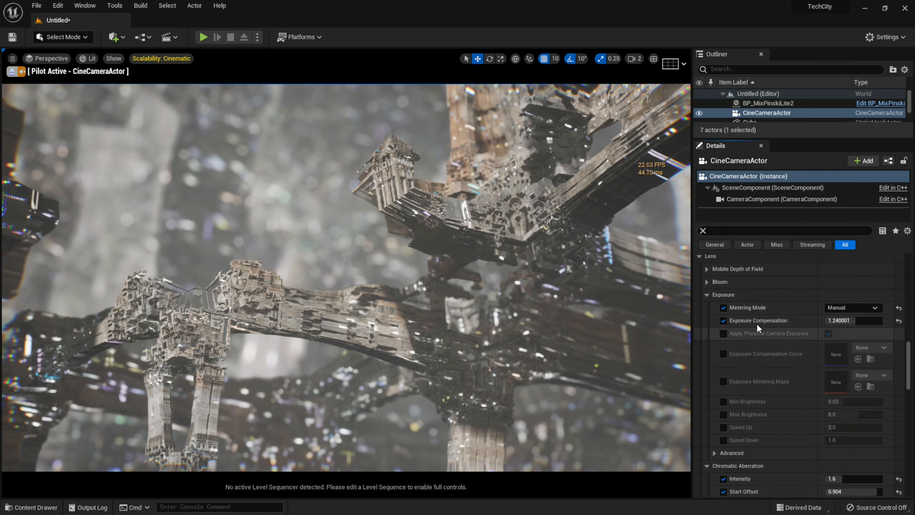
{"action": "left_click", "coordinate": [712, 280]}
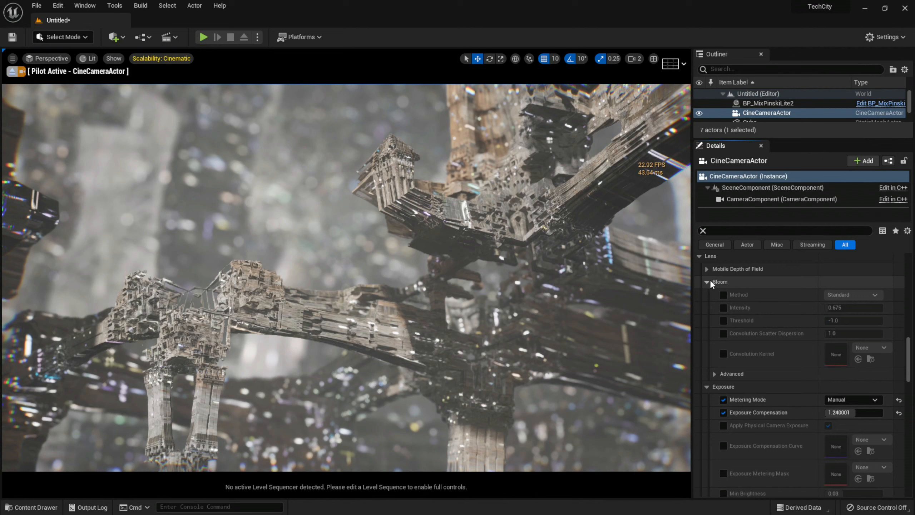
{"action": "left_click", "coordinate": [725, 294]}
{"action": "left_click", "coordinate": [724, 306]}
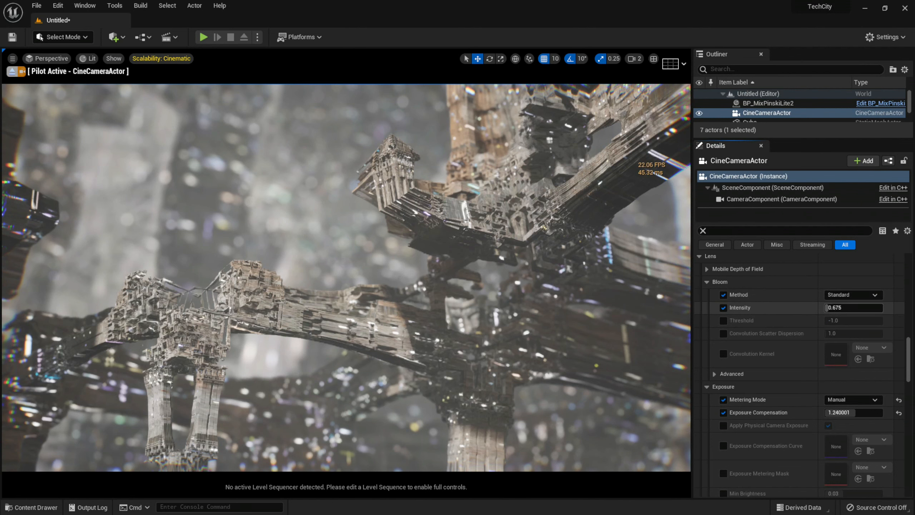
{"action": "left_click_drag", "start_coordinate": [836, 308], "coordinate": [865, 307]}
{"action": "left_click", "coordinate": [843, 294]}
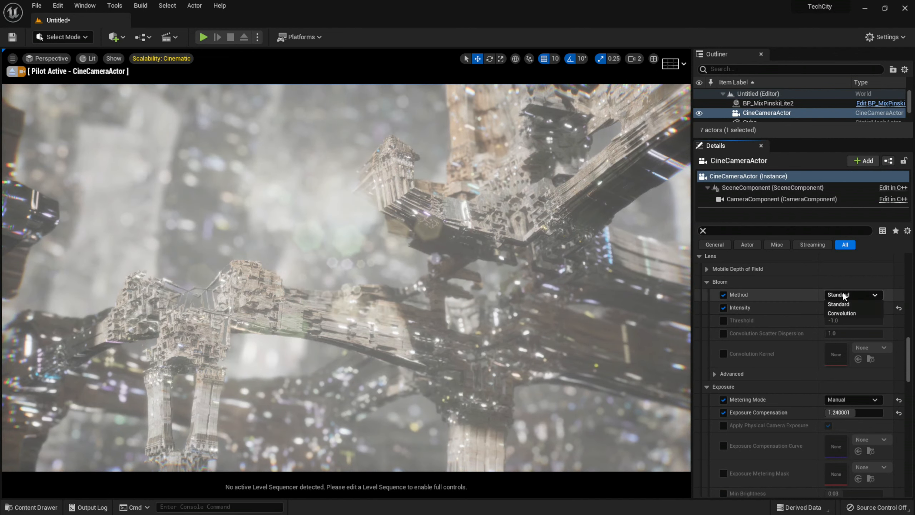
{"action": "left_click", "coordinate": [847, 313]}
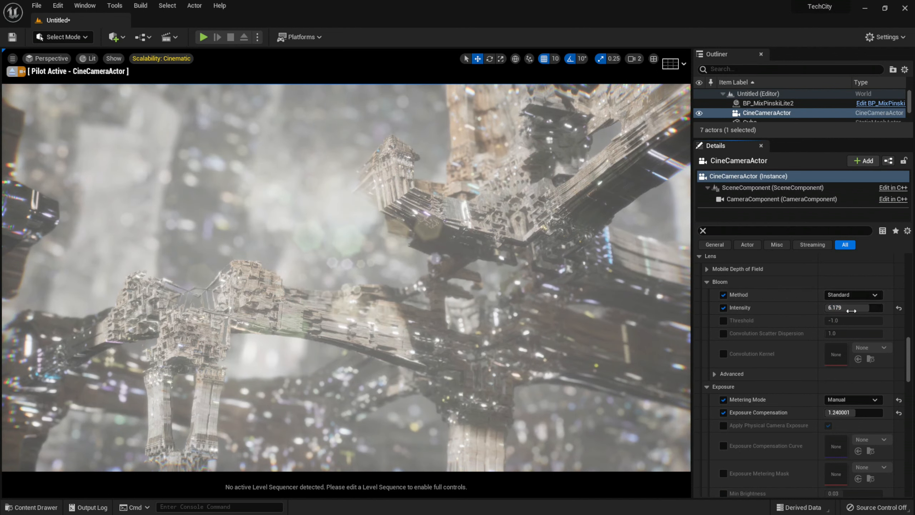
{"action": "mouse_move", "coordinate": [836, 307]}
{"action": "left_mouse_down"}
{"action": "mouse_move", "coordinate": [848, 307]}
{"action": "mouse_move", "coordinate": [835, 307]}
{"action": "left_mouse_up"}
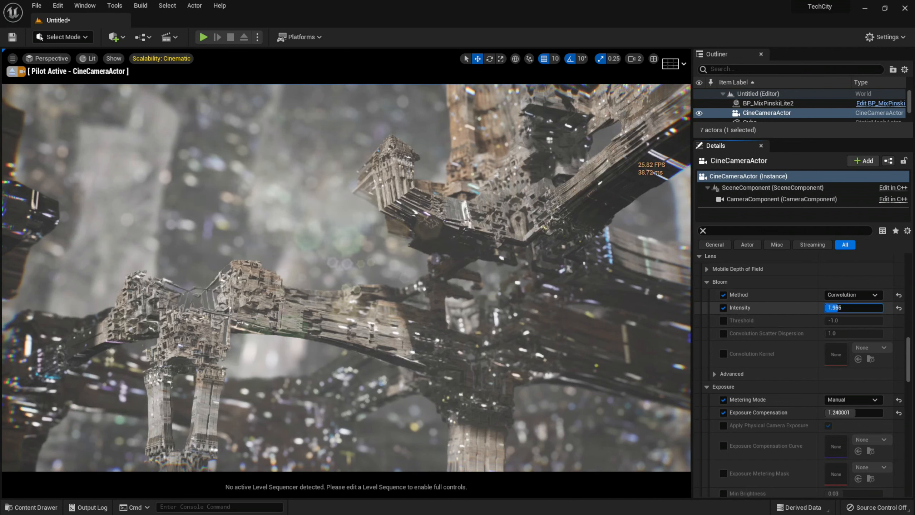
Set the camera's bloom threshold to 1.664 and bloom intensity to 2.019, and slightly reframe the shot
{"action": "left_click", "coordinate": [724, 320]}
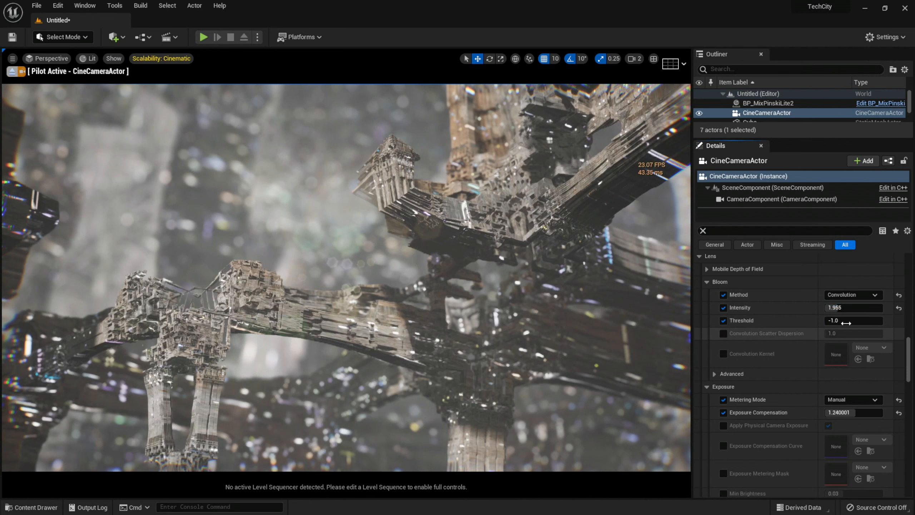
{"action": "left_click_drag", "start_coordinate": [878, 320], "coordinate": [826, 320]}
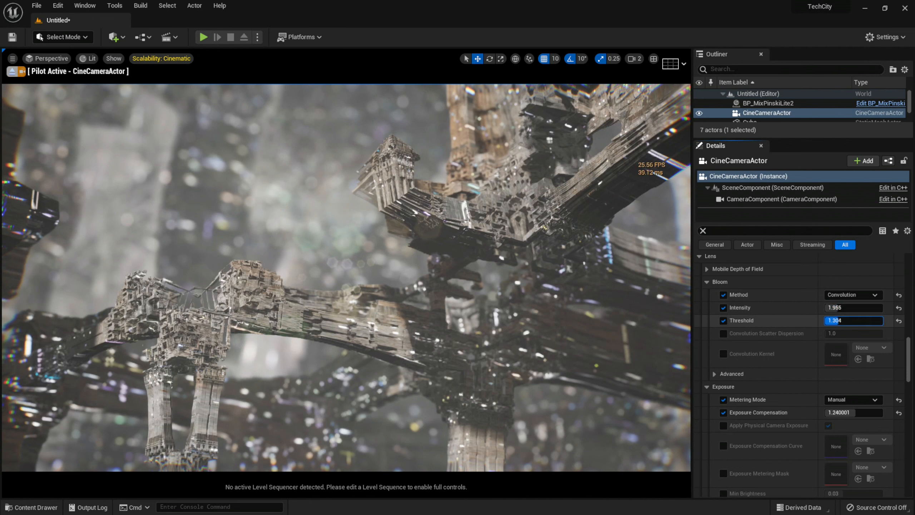
{"action": "left_click_drag", "start_coordinate": [841, 307], "coordinate": [850, 308]}
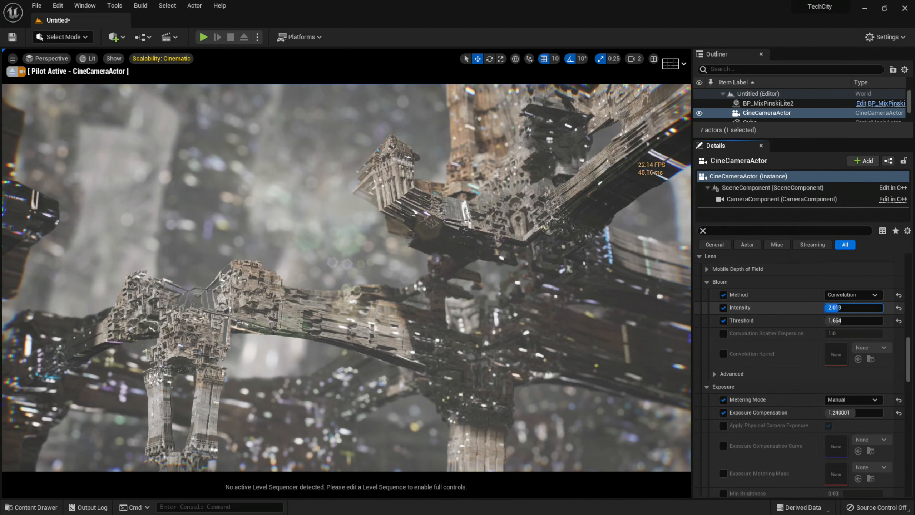
{"action": "mouse_move", "coordinate": [629, 316]}
{"action": "right_mouse_down"}
{"action": "mouse_move", "coordinate": [626, 346]}
{"action": "mouse_move", "coordinate": [625, 289]}
{"action": "mouse_move", "coordinate": [629, 336]}
{"action": "mouse_move", "coordinate": [627, 317]}
{"action": "mouse_move", "coordinate": [635, 318]}
{"action": "right_mouse_up"}
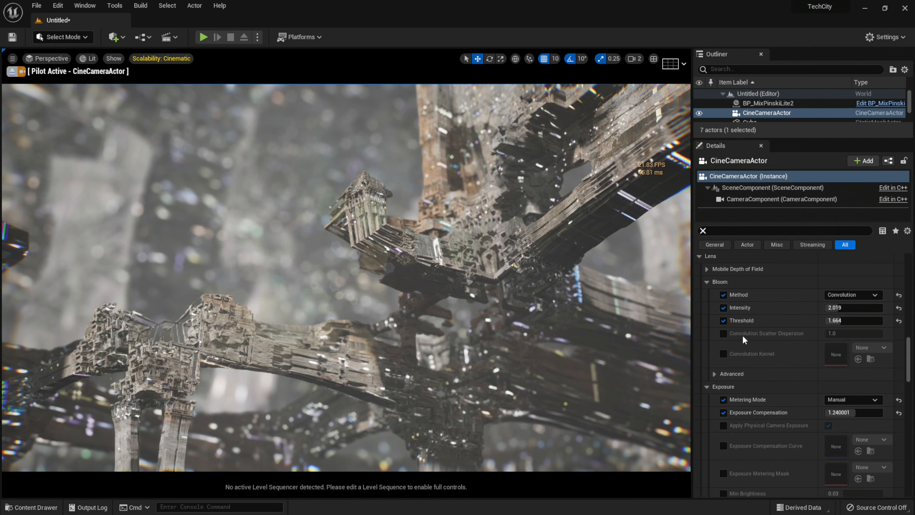
Enable White Balance temperature in the camera's color grading and cool the image to a Temp of about 4664
{"action": "scroll", "coordinate": [755, 365], "scroll_direction": "down", "scroll_amount": 10}
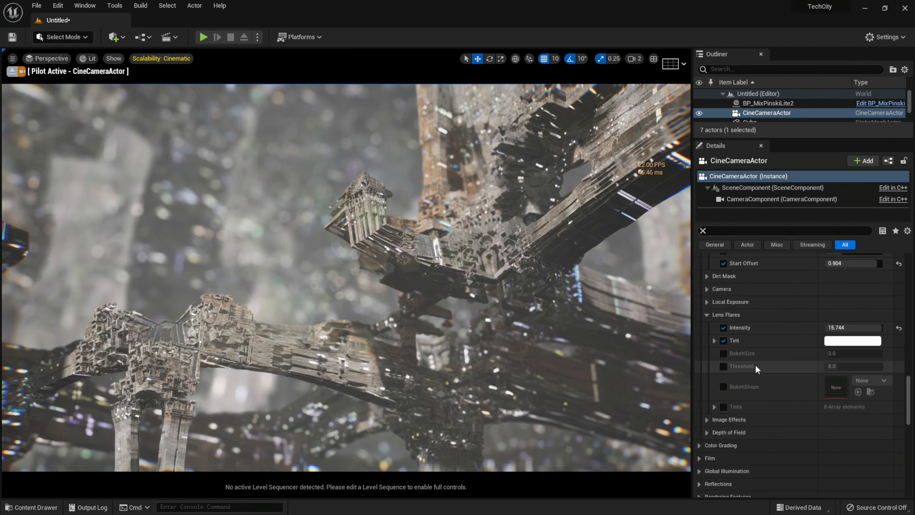
{"action": "scroll", "coordinate": [755, 365], "scroll_direction": "down", "scroll_amount": 3}
{"action": "left_click", "coordinate": [699, 355]}
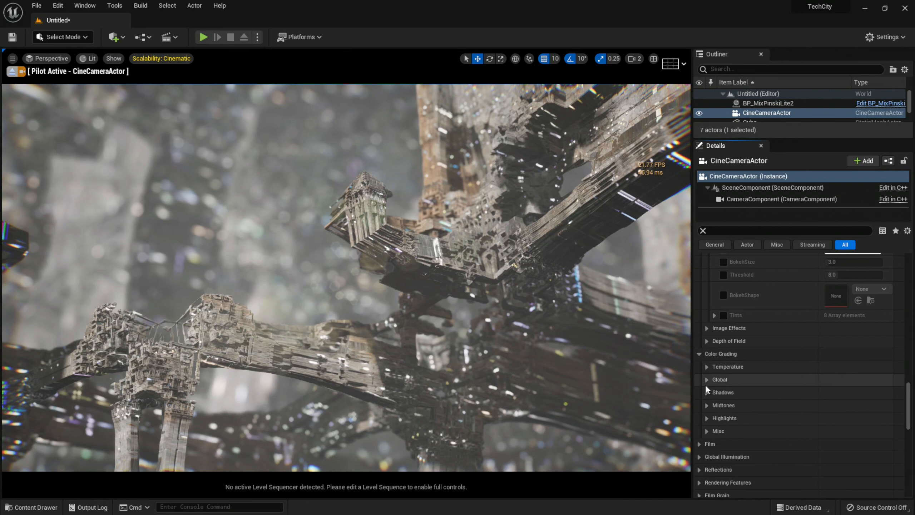
{"action": "left_click", "coordinate": [708, 367]}
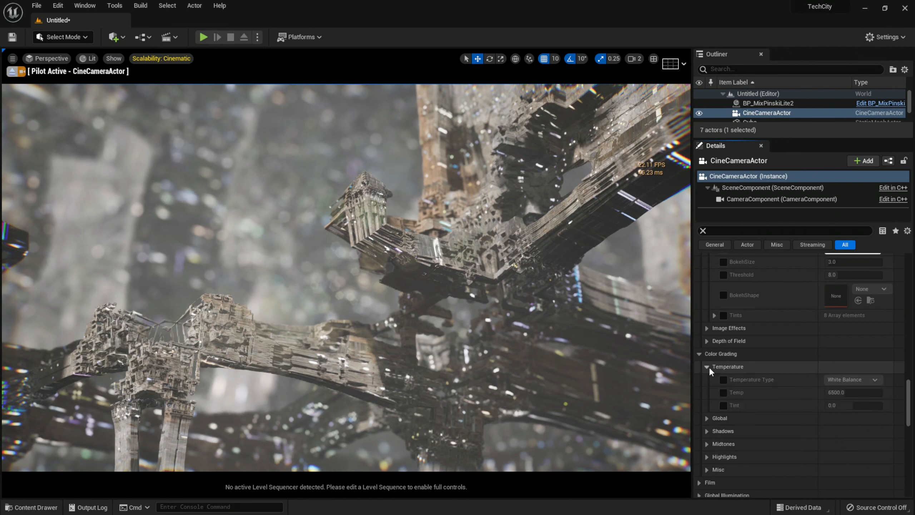
{"action": "left_click", "coordinate": [723, 380]}
{"action": "left_click", "coordinate": [723, 393]}
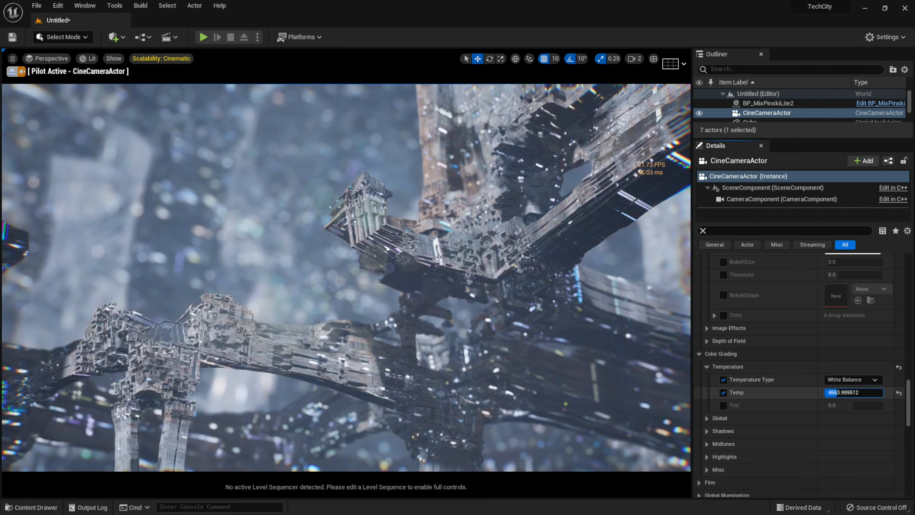
Enable the camera's global color grading saturation and raise it to 1.22
{"action": "left_click", "coordinate": [707, 418]}
{"action": "scroll", "coordinate": [763, 415], "scroll_direction": "down", "scroll_amount": 4}
{"action": "left_click", "coordinate": [723, 355]}
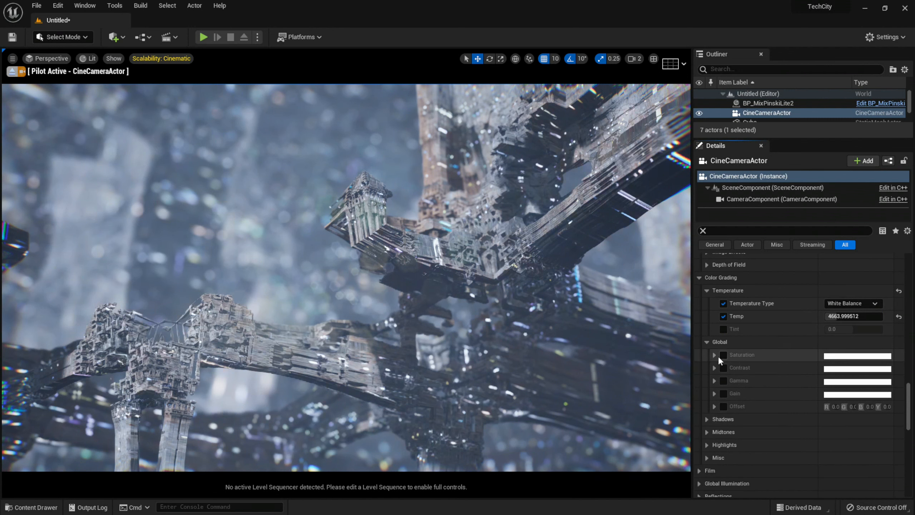
{"action": "left_click", "coordinate": [715, 356]}
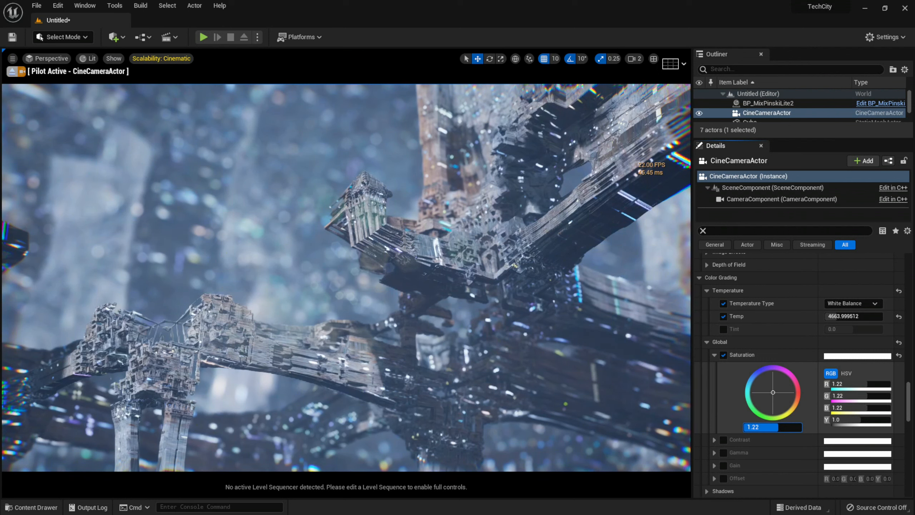
Enable the camera's film slope override and set it to 1.0
{"action": "scroll", "coordinate": [801, 389], "scroll_direction": "down", "scroll_amount": 8}
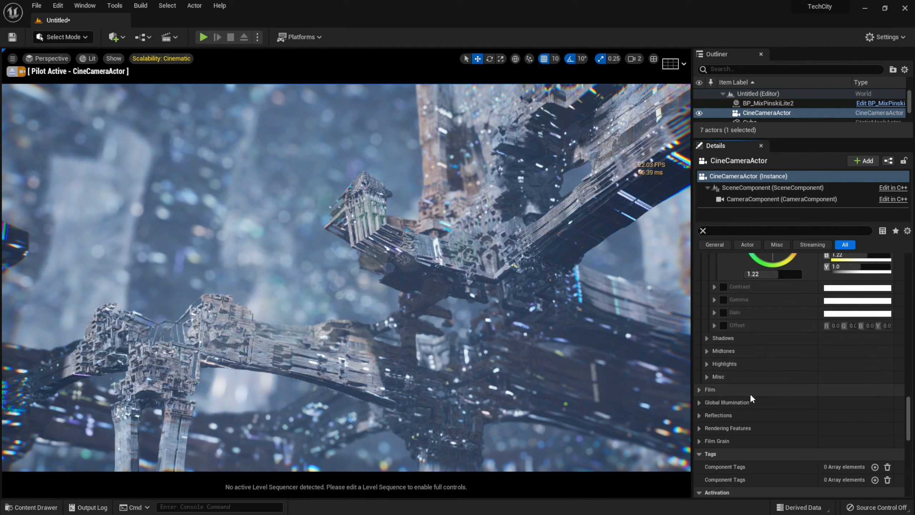
{"action": "left_click", "coordinate": [700, 389]}
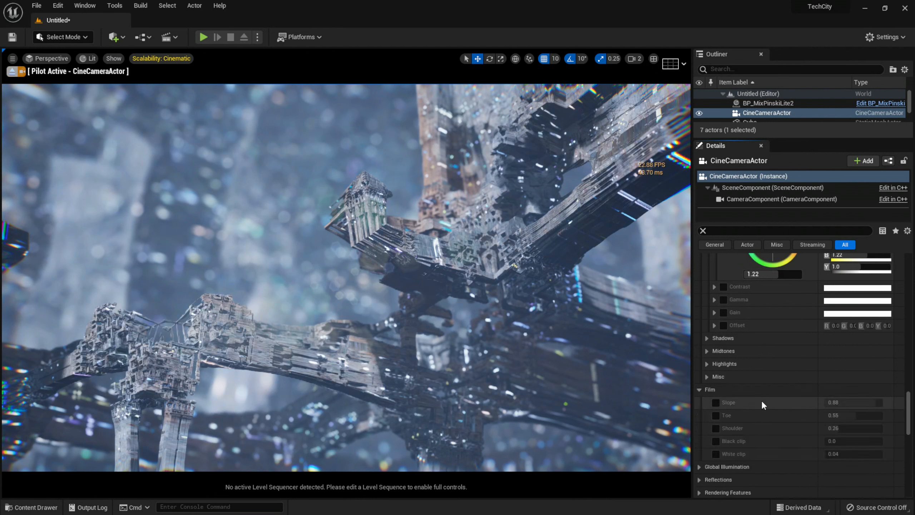
{"action": "scroll", "coordinate": [762, 401], "scroll_direction": "down", "scroll_amount": 2}
{"action": "left_click", "coordinate": [716, 356]}
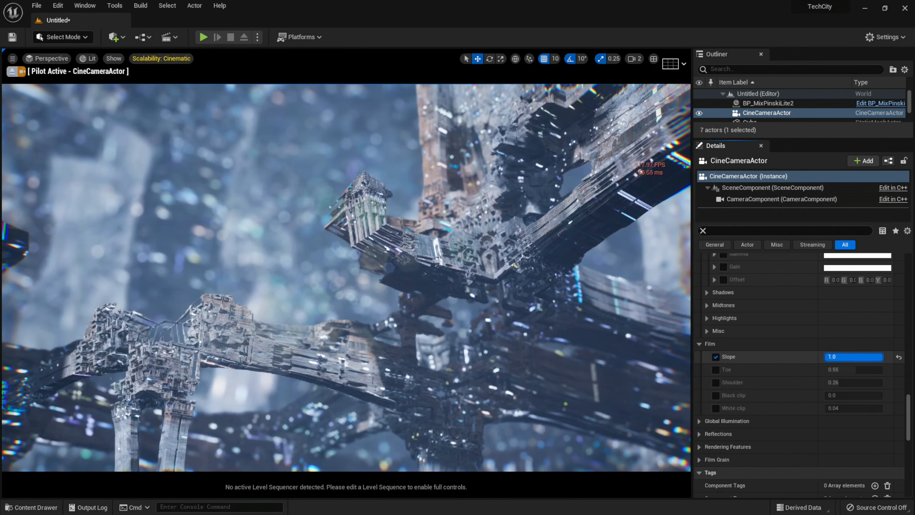
{"action": "key", "text": "Return"}
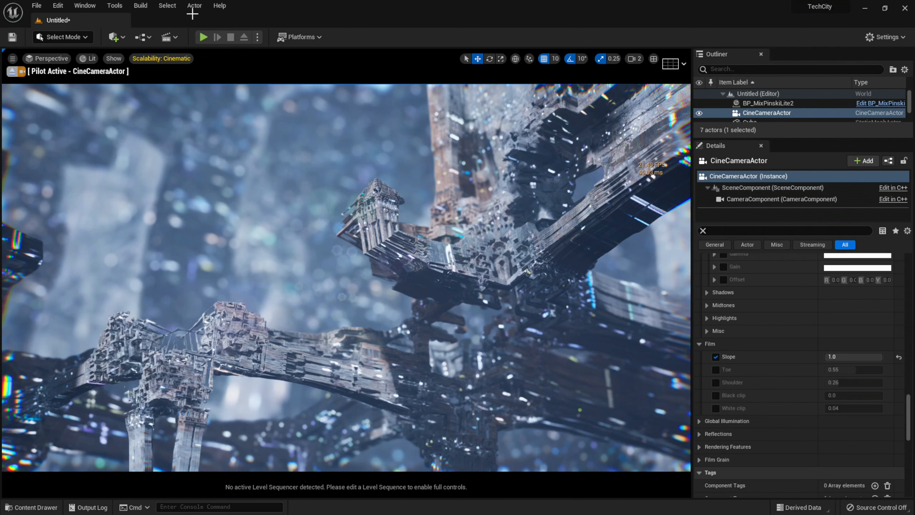
Save the level and add a level sequence named Shot_v001 in the Content folder
{"action": "left_click", "coordinate": [36, 5]}
{"action": "left_click", "coordinate": [72, 110]}
{"action": "left_click", "coordinate": [167, 38]}
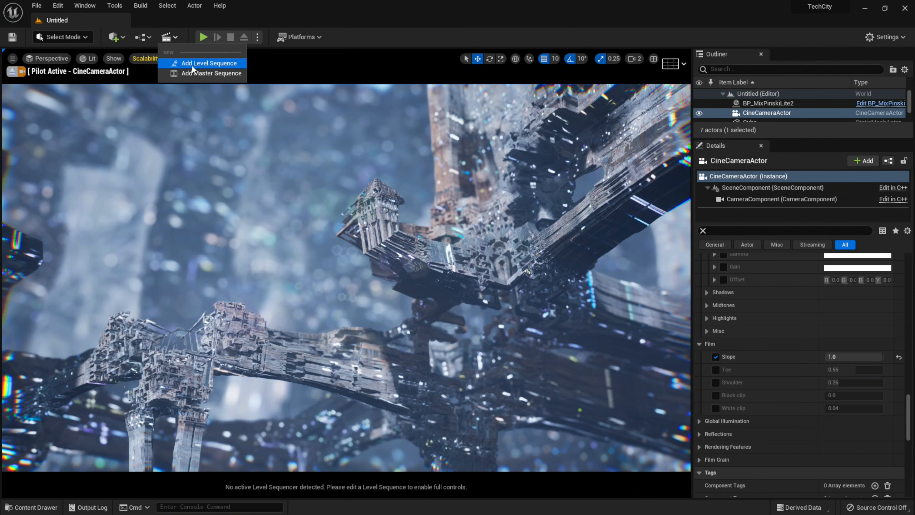
{"action": "left_click", "coordinate": [209, 63]}
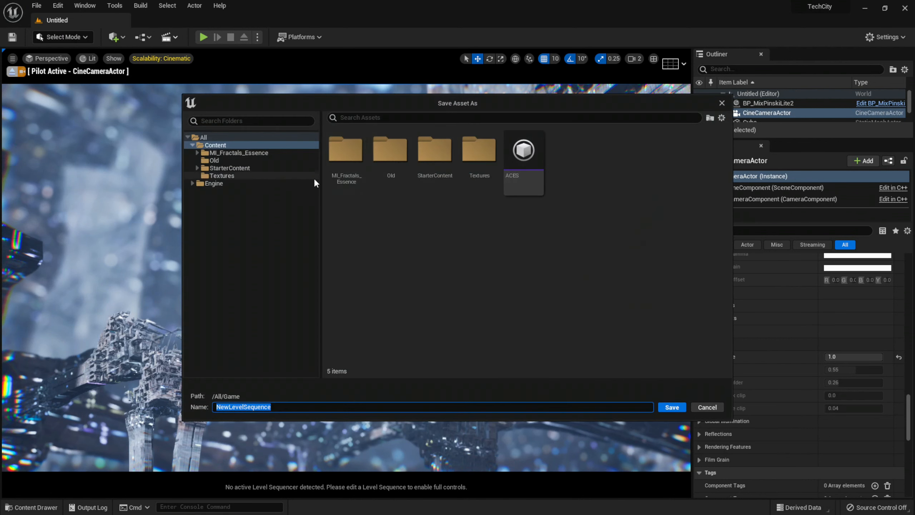
{"action": "left_click_drag", "start_coordinate": [287, 410], "coordinate": [128, 393]}
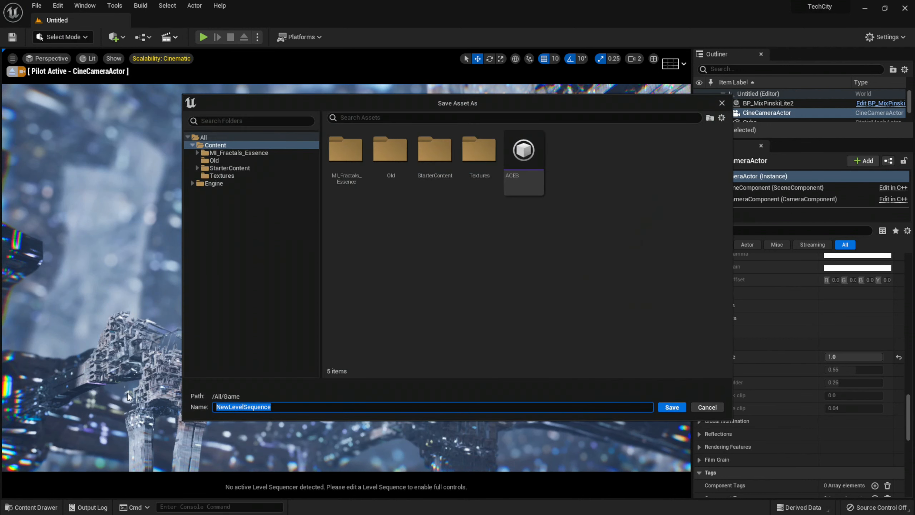
{"action": "type", "text": "Shot_v001"}
{"action": "left_click", "coordinate": [670, 407]}
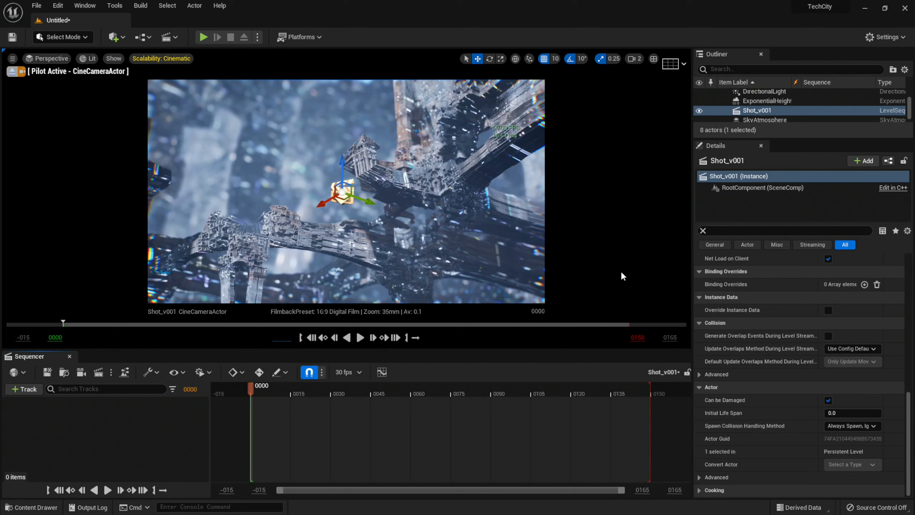
Add the CineCameraActor to the Shot_v001 sequence and enlarge the Sequencer area to show its tracks
{"action": "scroll", "coordinate": [776, 109], "scroll_direction": "up", "scroll_amount": 3}
{"action": "left_click_drag", "start_coordinate": [763, 113], "coordinate": [105, 420]}
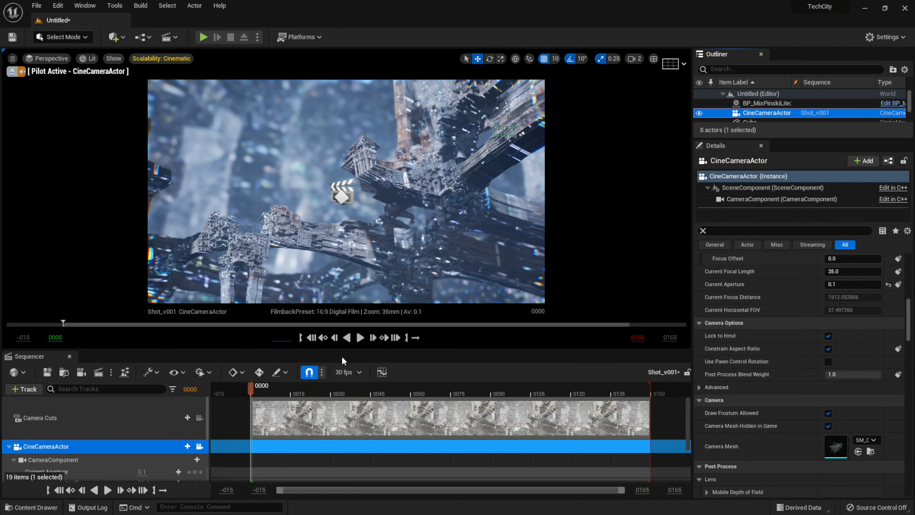
{"action": "left_click_drag", "start_coordinate": [345, 349], "coordinate": [345, 318]}
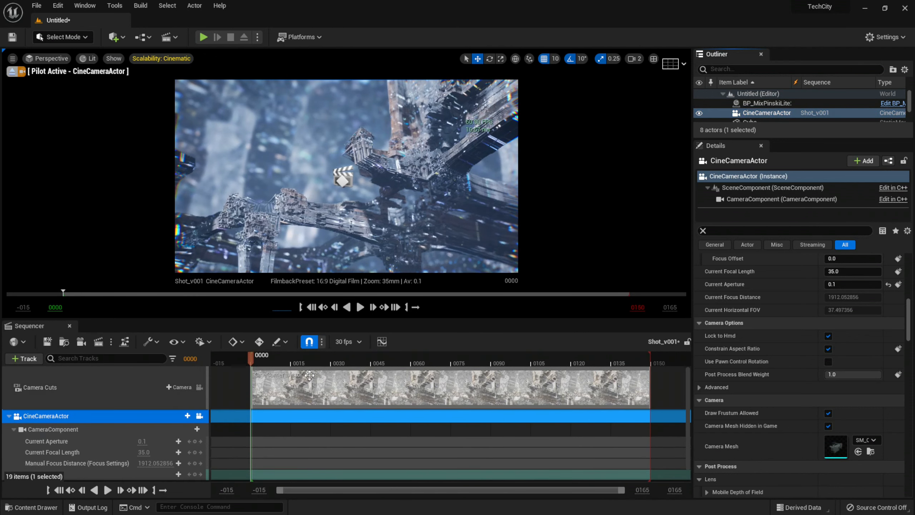
Reframe the piloted camera for the shot's opening and key its Transform at frame 0
{"action": "right_click_drag", "start_coordinate": [366, 193], "coordinate": [346, 176]}
{"action": "key", "text": "s"}
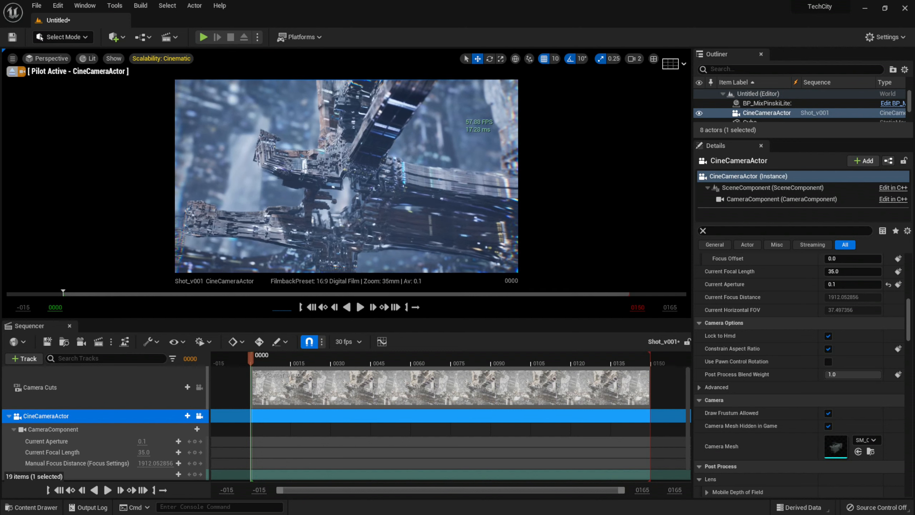
{"action": "scroll", "coordinate": [89, 433], "scroll_direction": "down", "scroll_amount": 2}
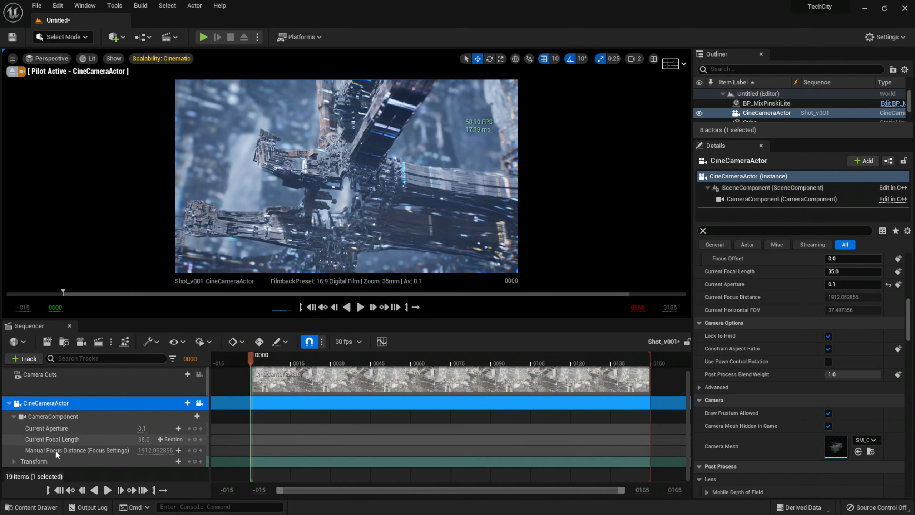
{"action": "left_click", "coordinate": [194, 462]}
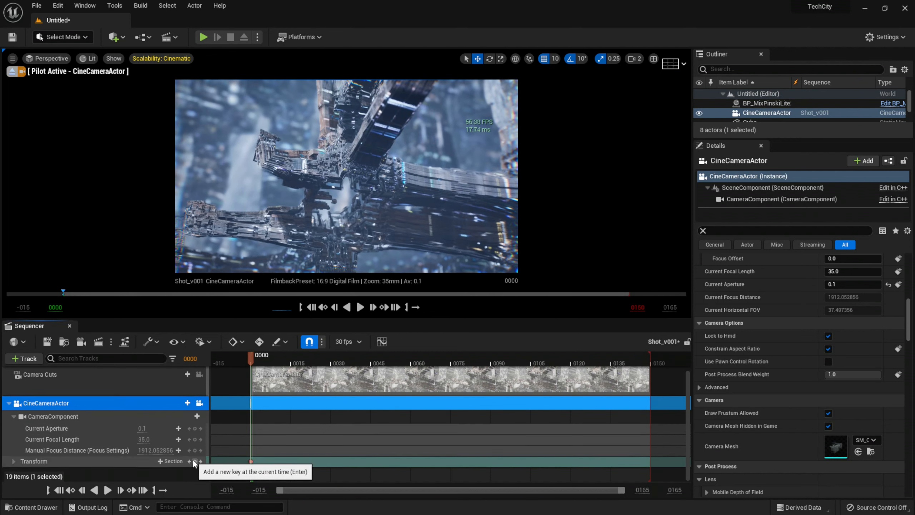
Go to the sequence's last frame, 0149, reposition the camera for the closing view and key its Transform
{"action": "left_click", "coordinate": [154, 490]}
{"action": "right_click_drag", "start_coordinate": [356, 186], "coordinate": [290, 186]}
{"action": "right_click_drag", "start_coordinate": [445, 188], "coordinate": [445, 188]}
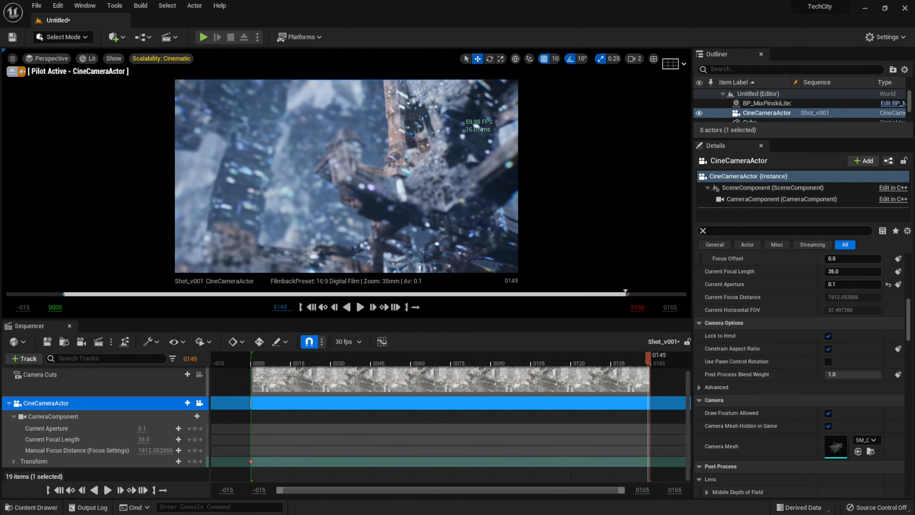
{"action": "left_click", "coordinate": [194, 462]}
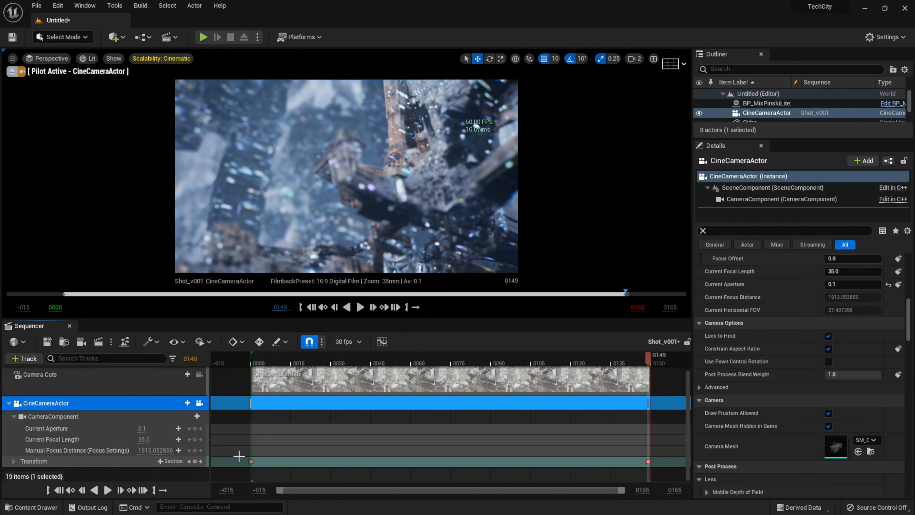
Play back the camera move and inspect the curves of its two Transform keys in the curve editor, including the available view modes
{"action": "left_click", "coordinate": [108, 490]}
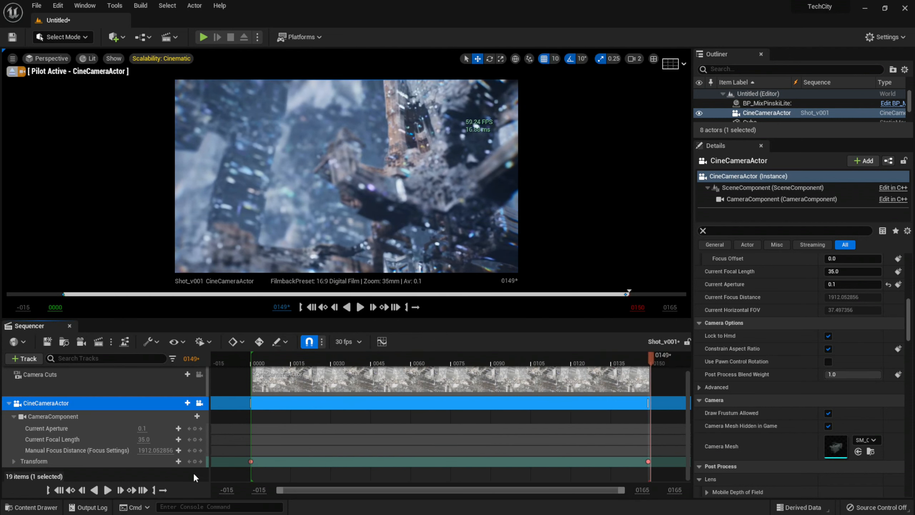
{"action": "left_click_drag", "start_coordinate": [242, 453], "coordinate": [274, 465]}
{"action": "left_click_drag", "start_coordinate": [520, 466], "coordinate": [653, 466]}
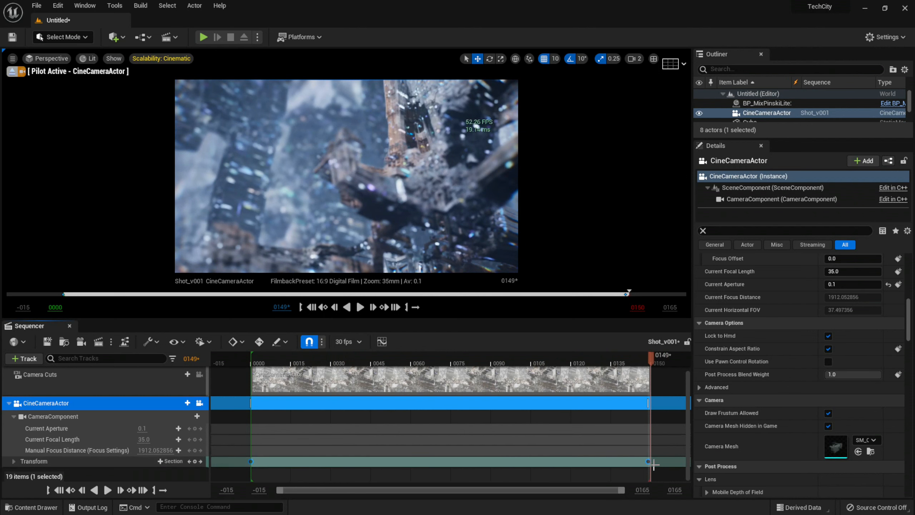
{"action": "left_click", "coordinate": [382, 342]}
{"action": "left_click_drag", "start_coordinate": [618, 206], "coordinate": [400, 96]}
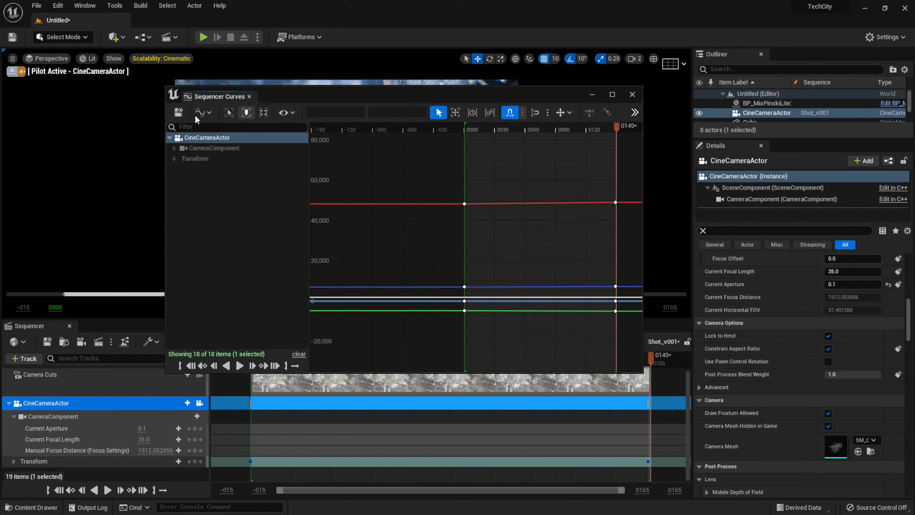
{"action": "left_click", "coordinate": [208, 113]}
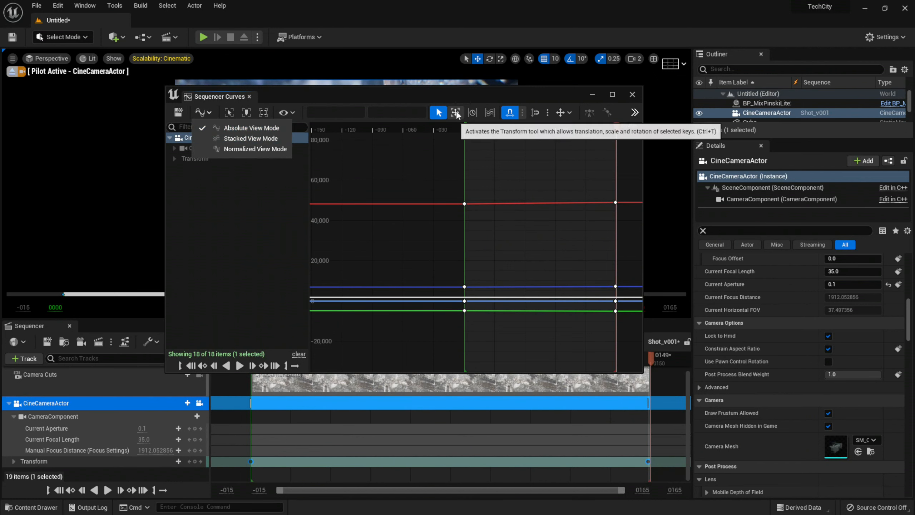
{"action": "left_click", "coordinate": [633, 94]}
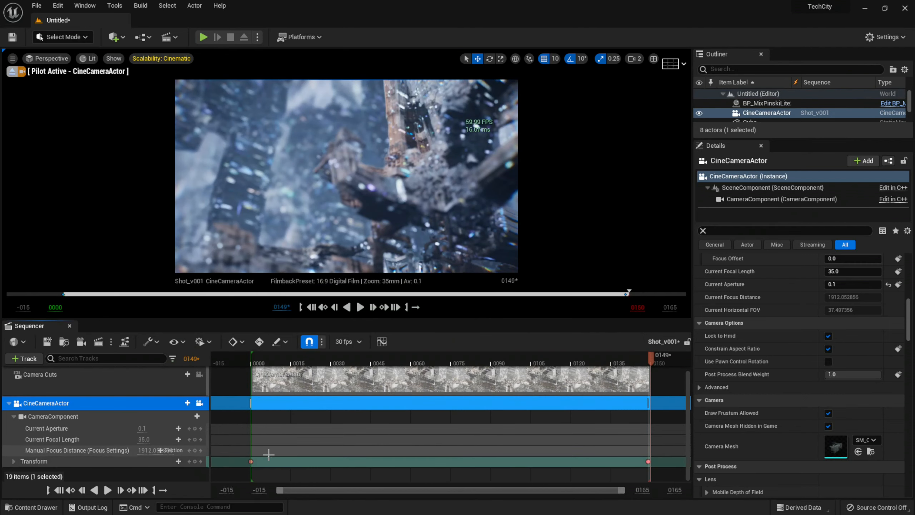
Set both camera Transform keys, at the start and end of the shot, to linear interpolation and play back the sequence
{"action": "left_click_drag", "start_coordinate": [234, 455], "coordinate": [285, 465]}
{"action": "left_click_drag", "start_coordinate": [475, 471], "coordinate": [653, 472]}
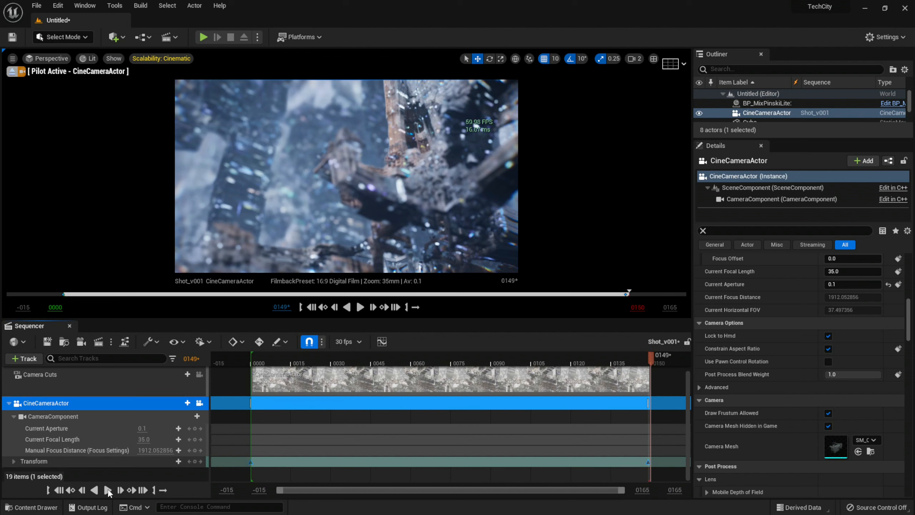
{"action": "left_click", "coordinate": [107, 490]}
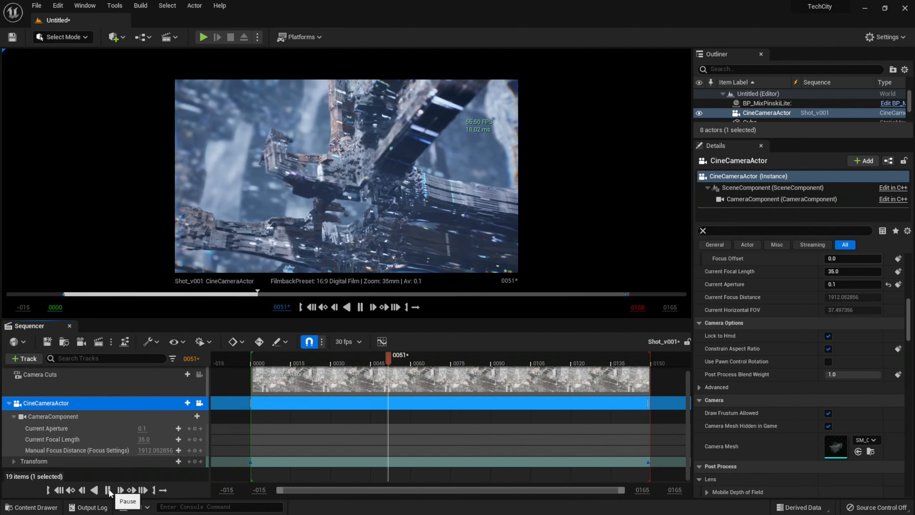